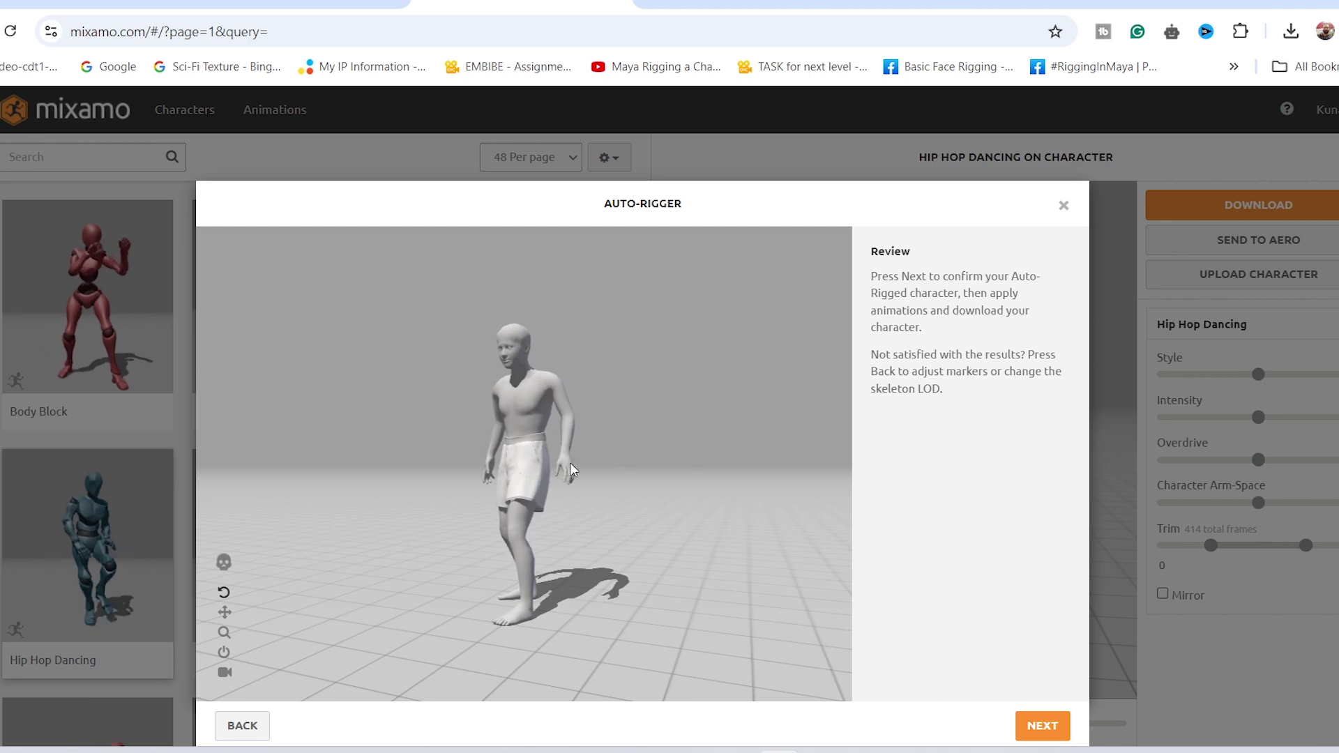
Accept the auto-rigged result and proceed with it as the new character.
mouse_move(571, 470)
left_mouse_down()
mouse_move(461, 476)
mouse_move(469, 443)
mouse_move(552, 484)
left_mouse_up()
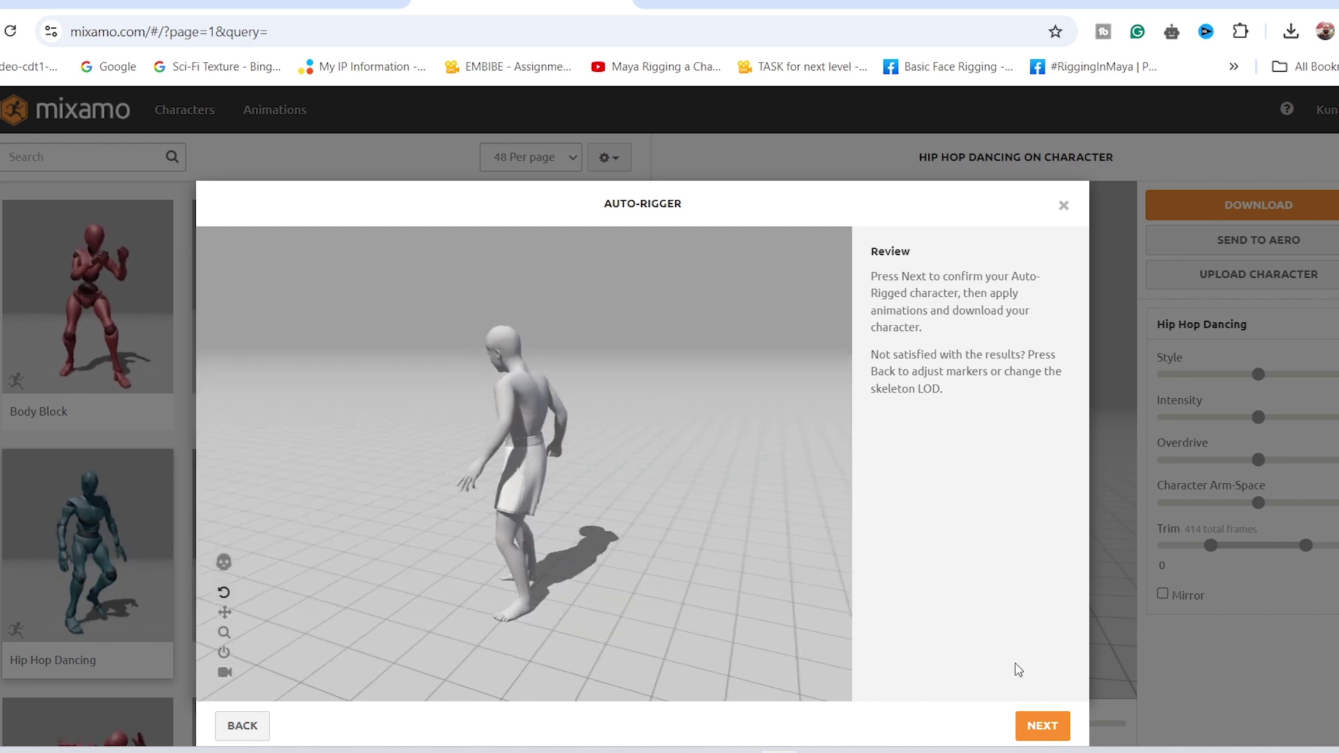
left_click(1038, 726)
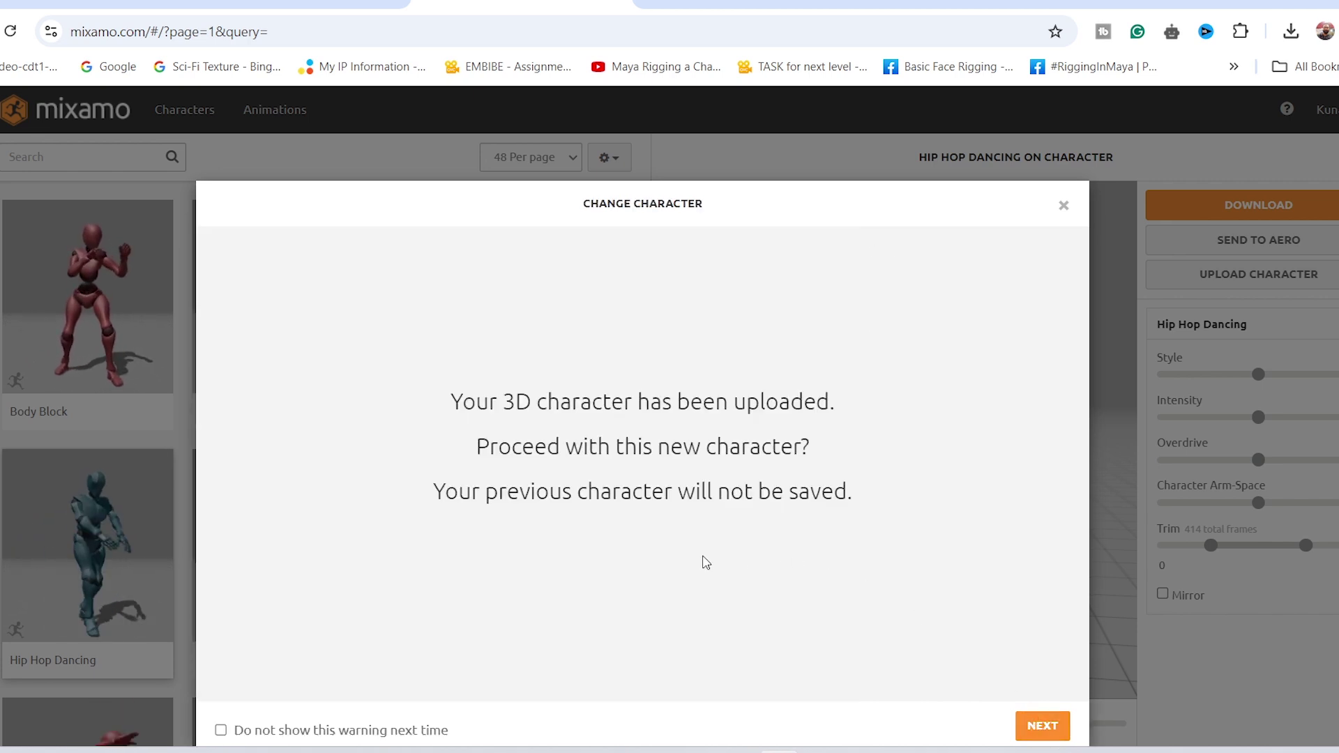
left_click(1042, 726)
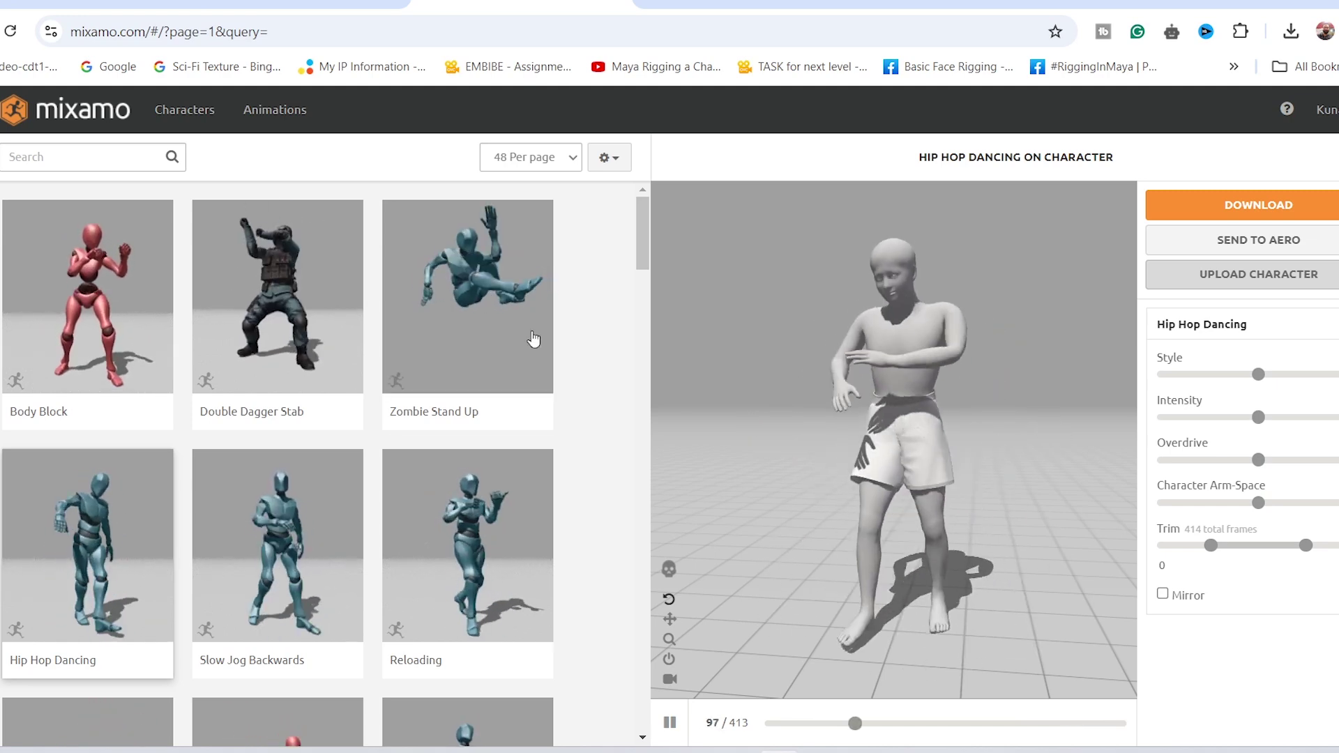
Search the animation library for "walk".
left_click(88, 158)
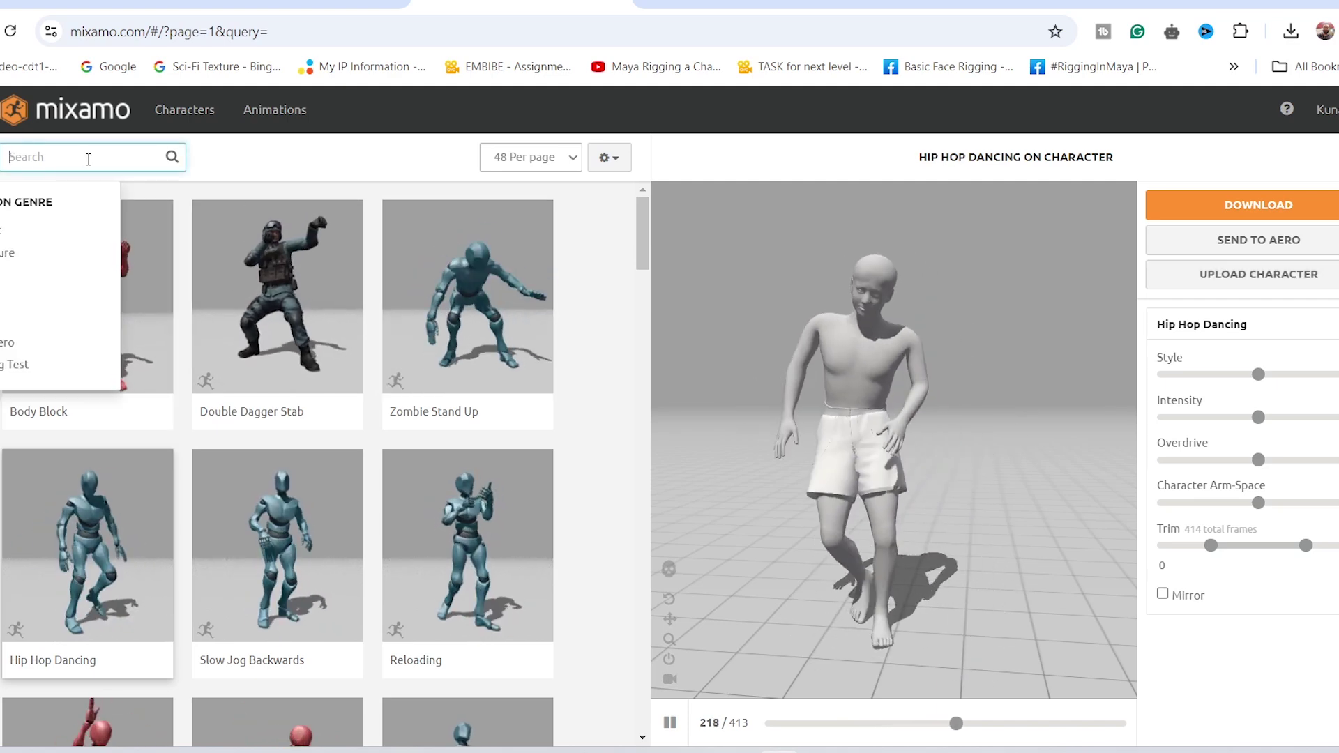
type("w")
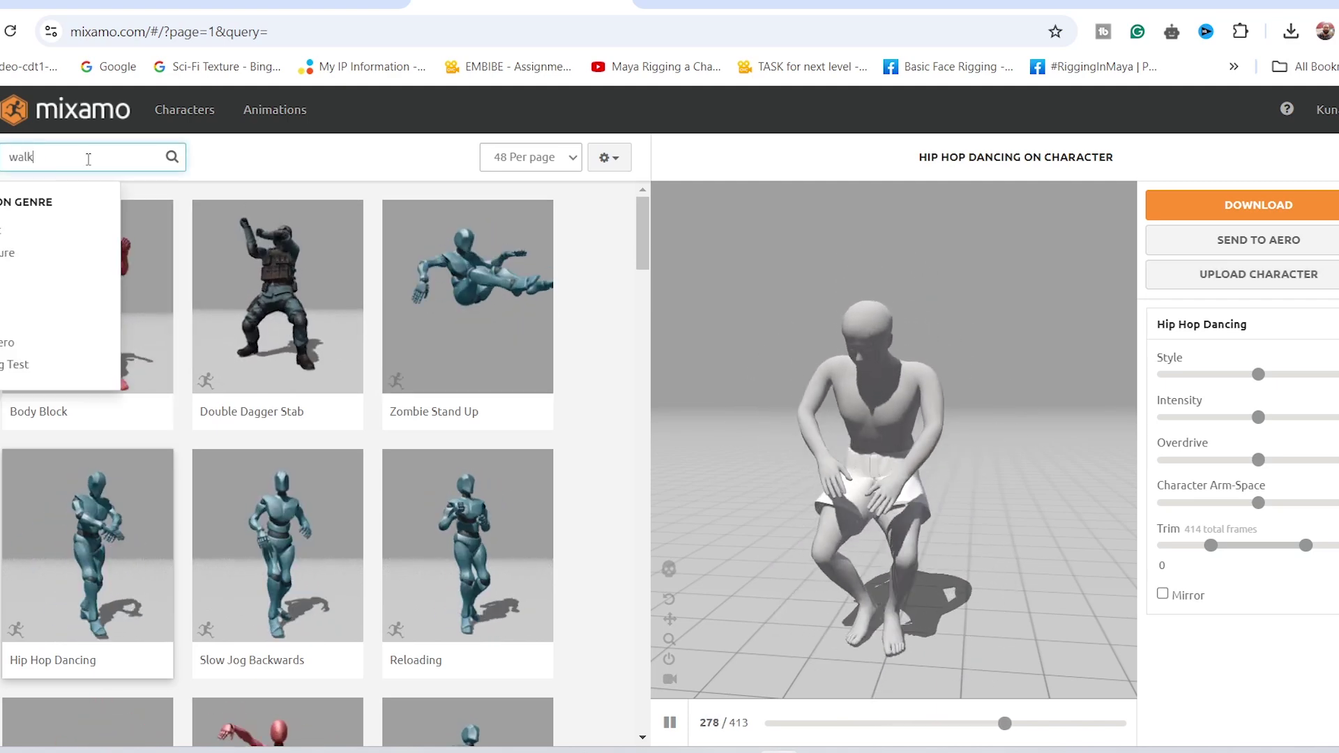
type("alk")
key("Return")
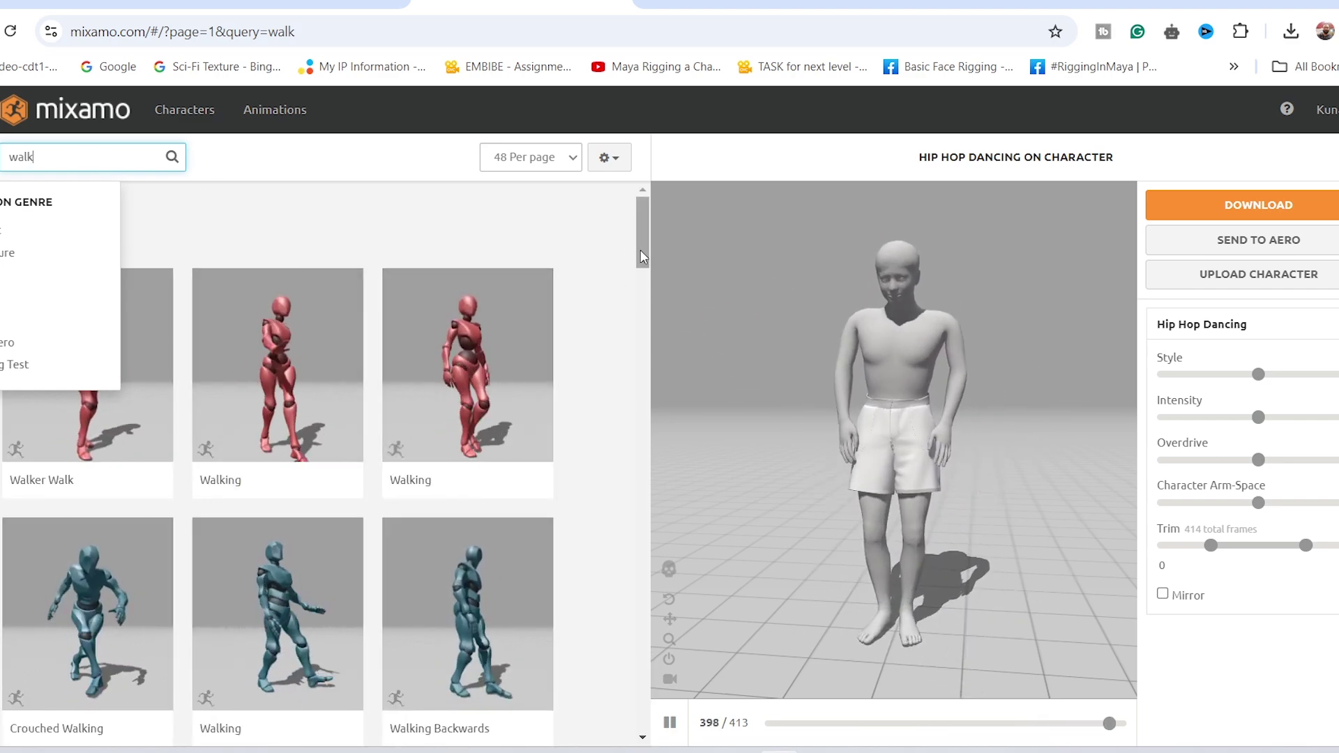
Try the Walking Left Turn animation on the character with In Place enabled.
left_click_drag(640, 255, 637, 428)
left_click(499, 436)
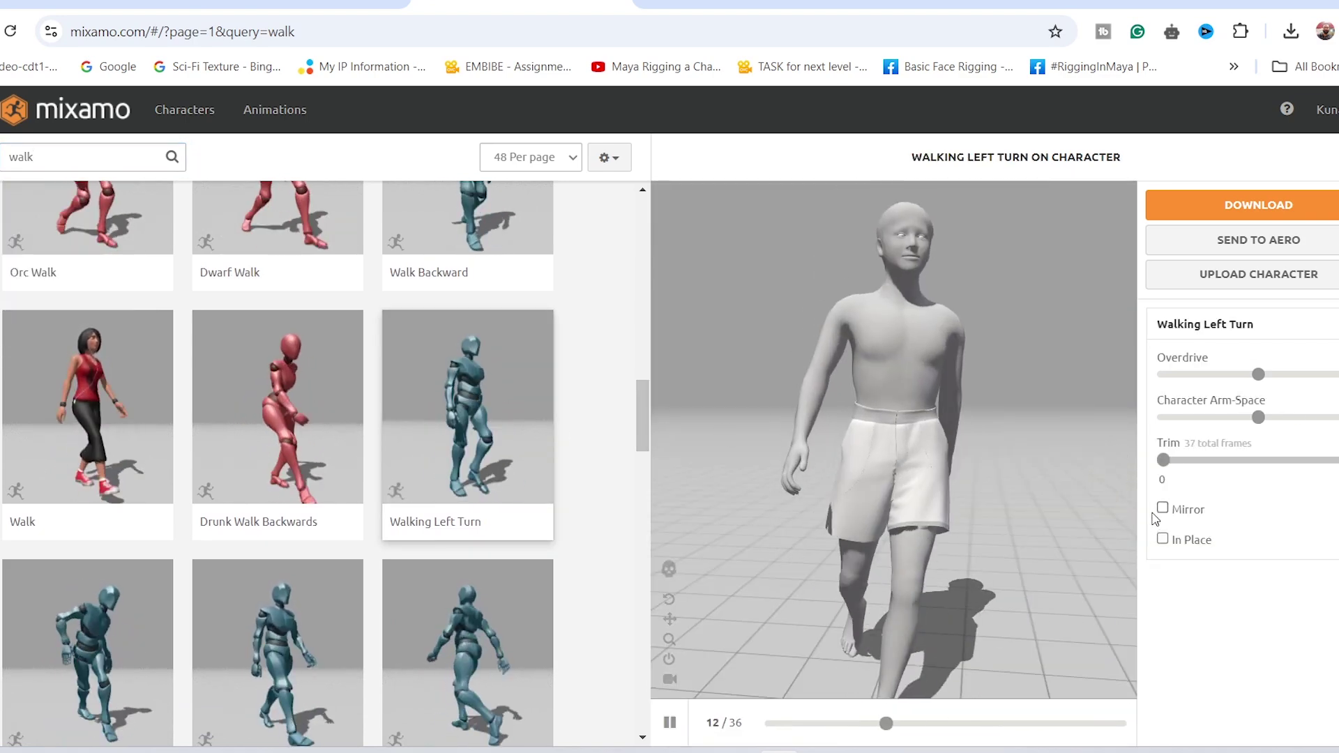
left_click(1163, 539)
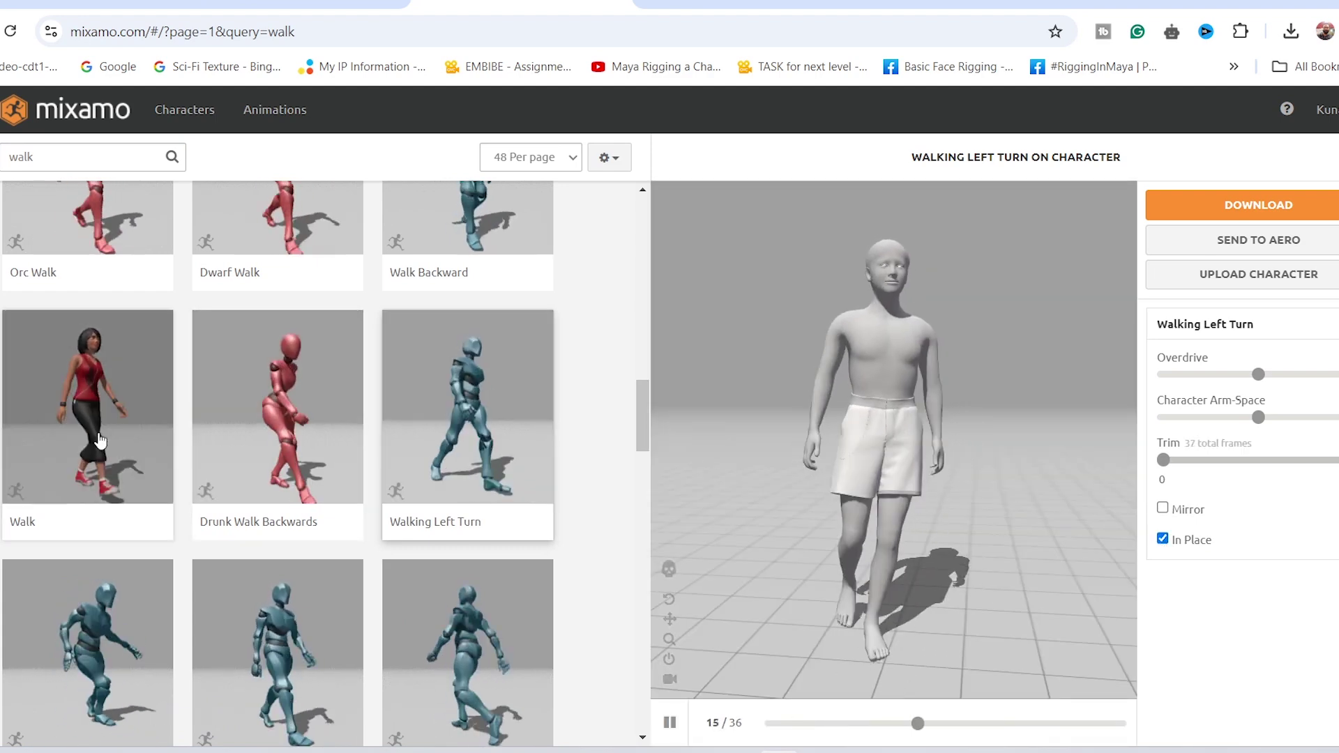
Apply the Walk animation beside Drunk Walk Backwards to the character and enable In Place.
left_click(100, 440)
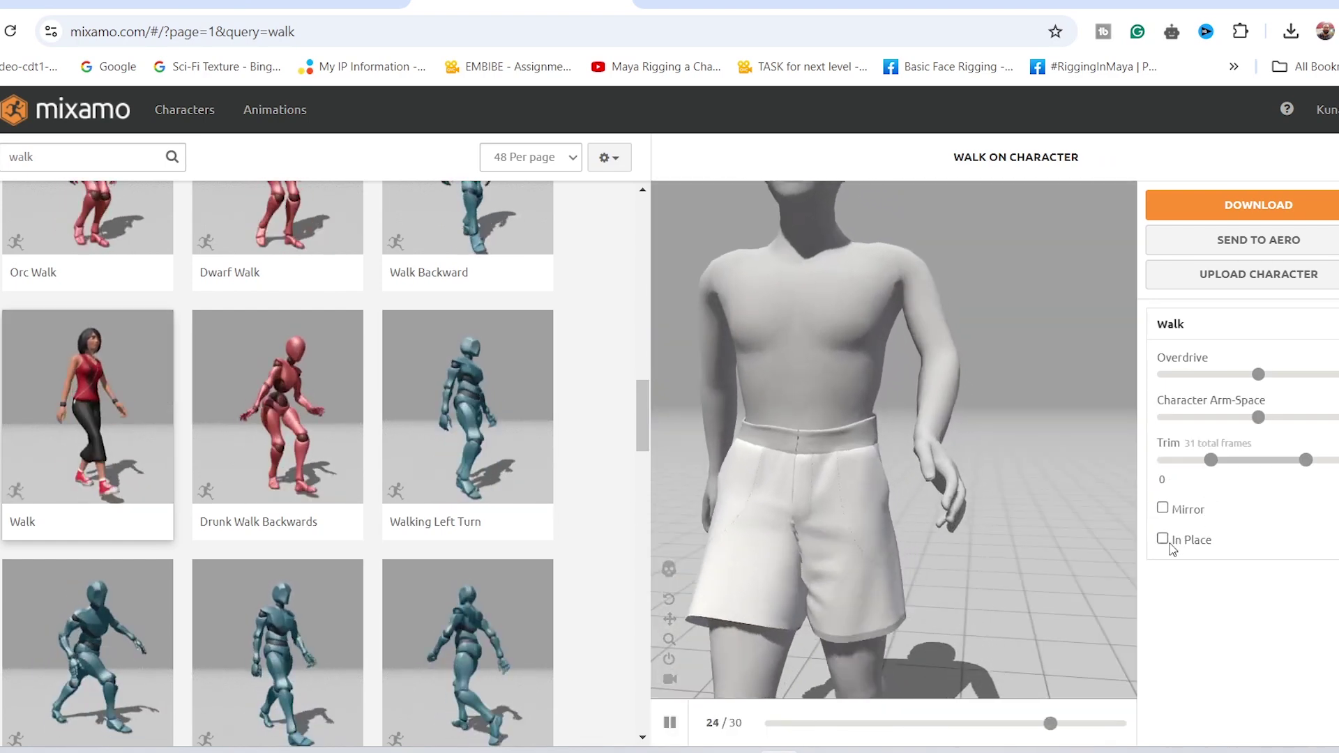
left_click(1163, 540)
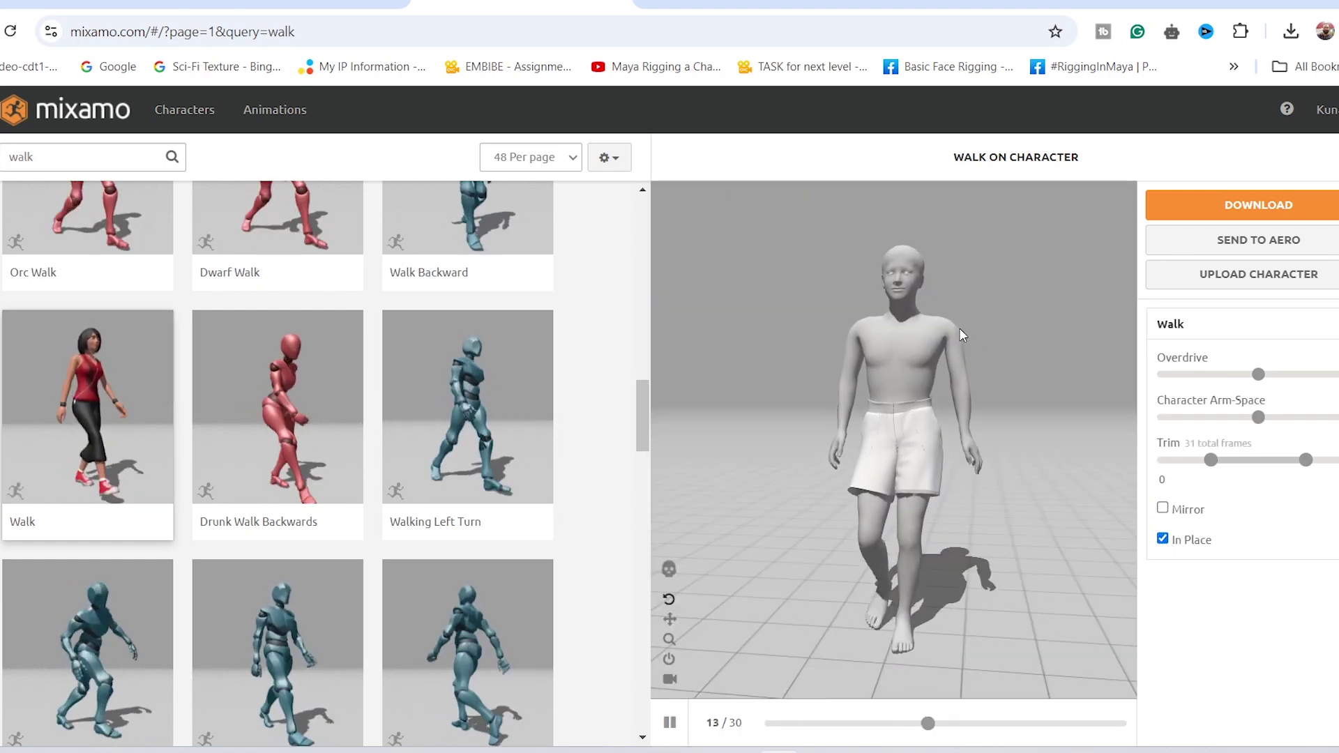
left_click_drag(1009, 452, 937, 459)
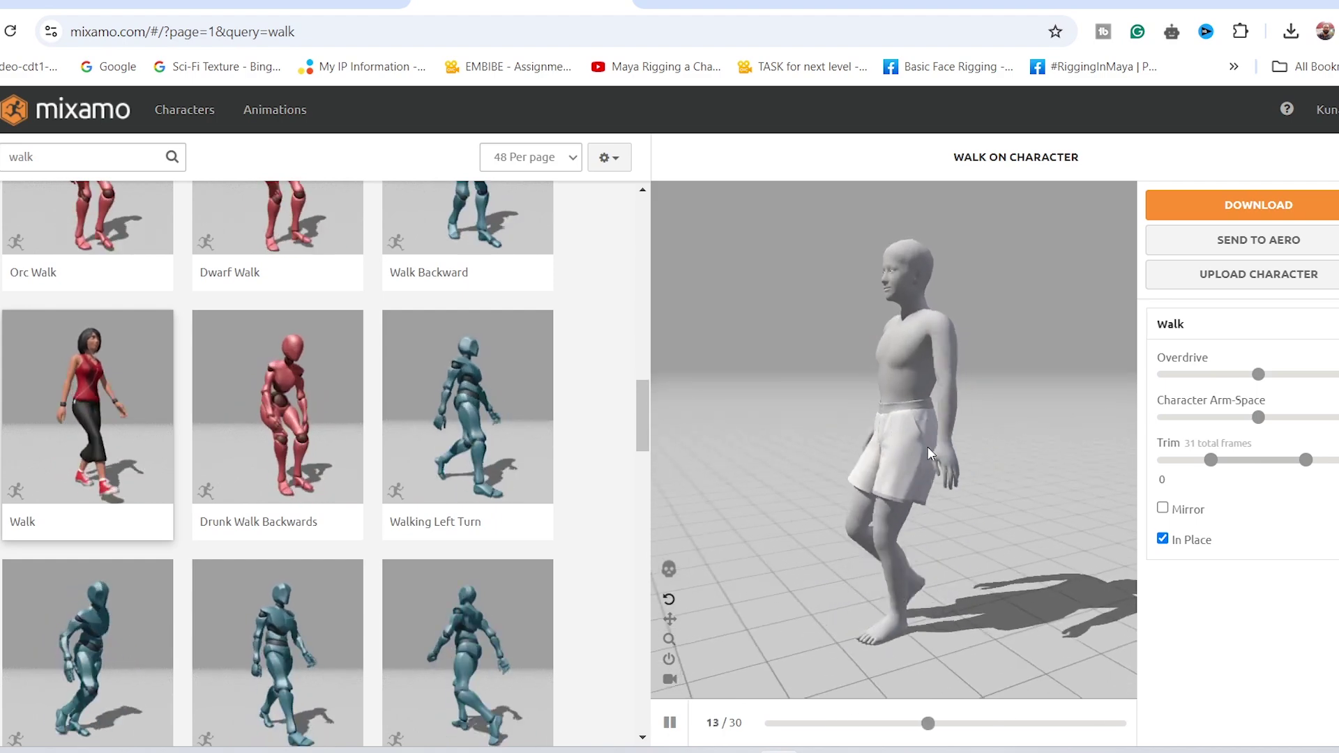
scroll(642, 447, "down", 4)
scroll(642, 447, "down", 2)
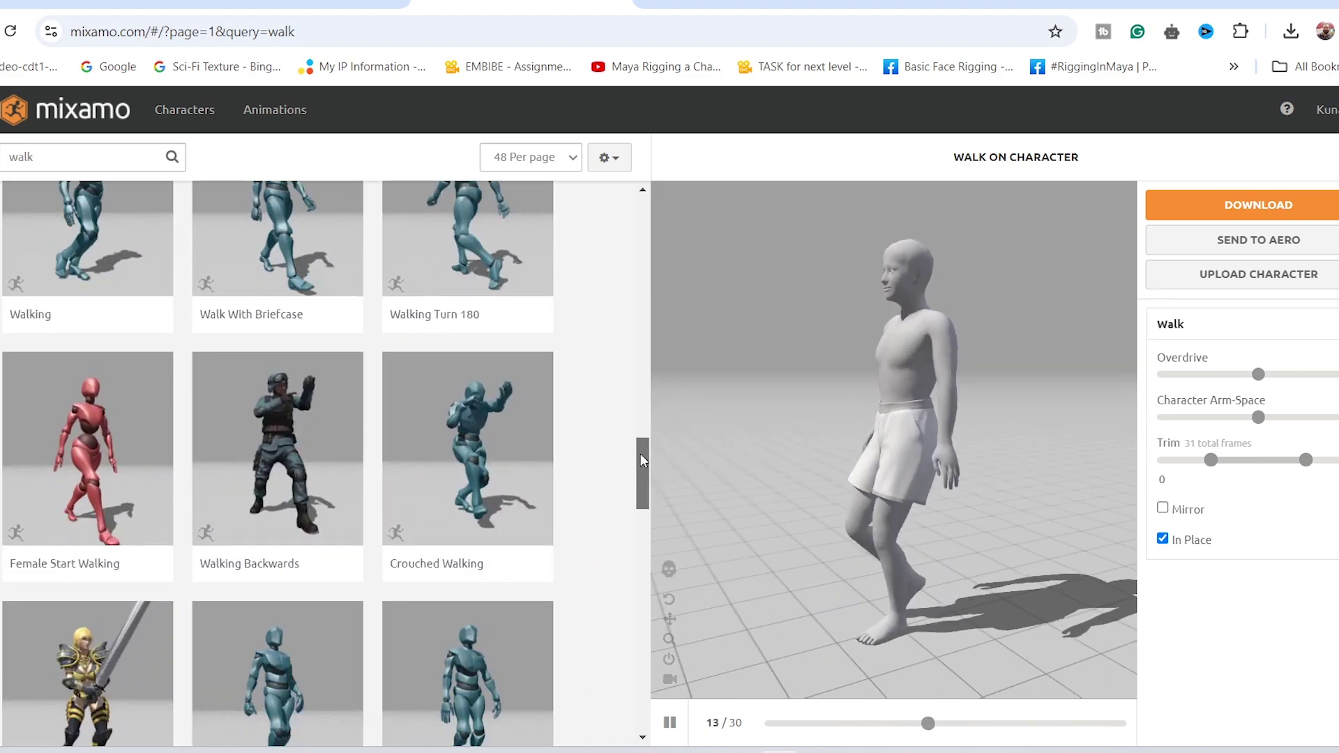
left_click_drag(877, 403, 915, 398)
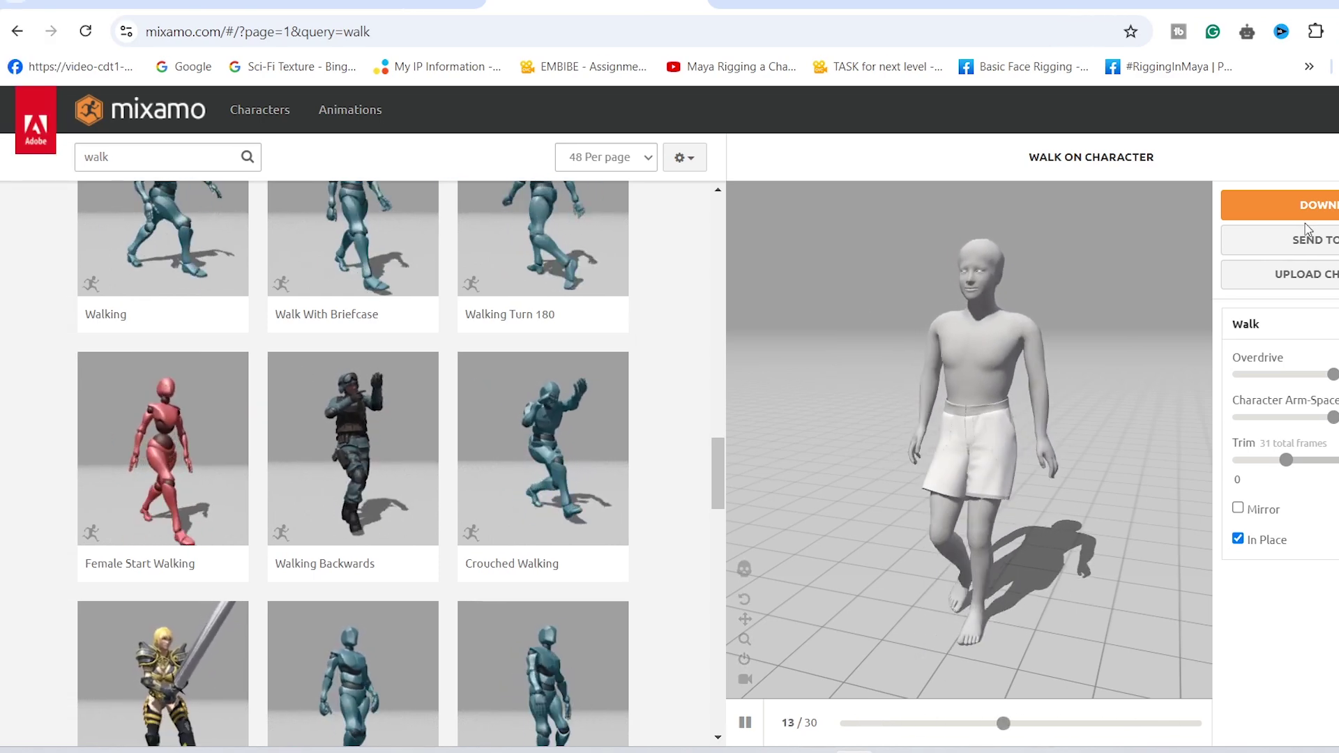
Download the animated character as FBX Binary with skin, 30 frames per second and no keyframe reduction, saving it to the Desktop as Walk.
left_click(1282, 205)
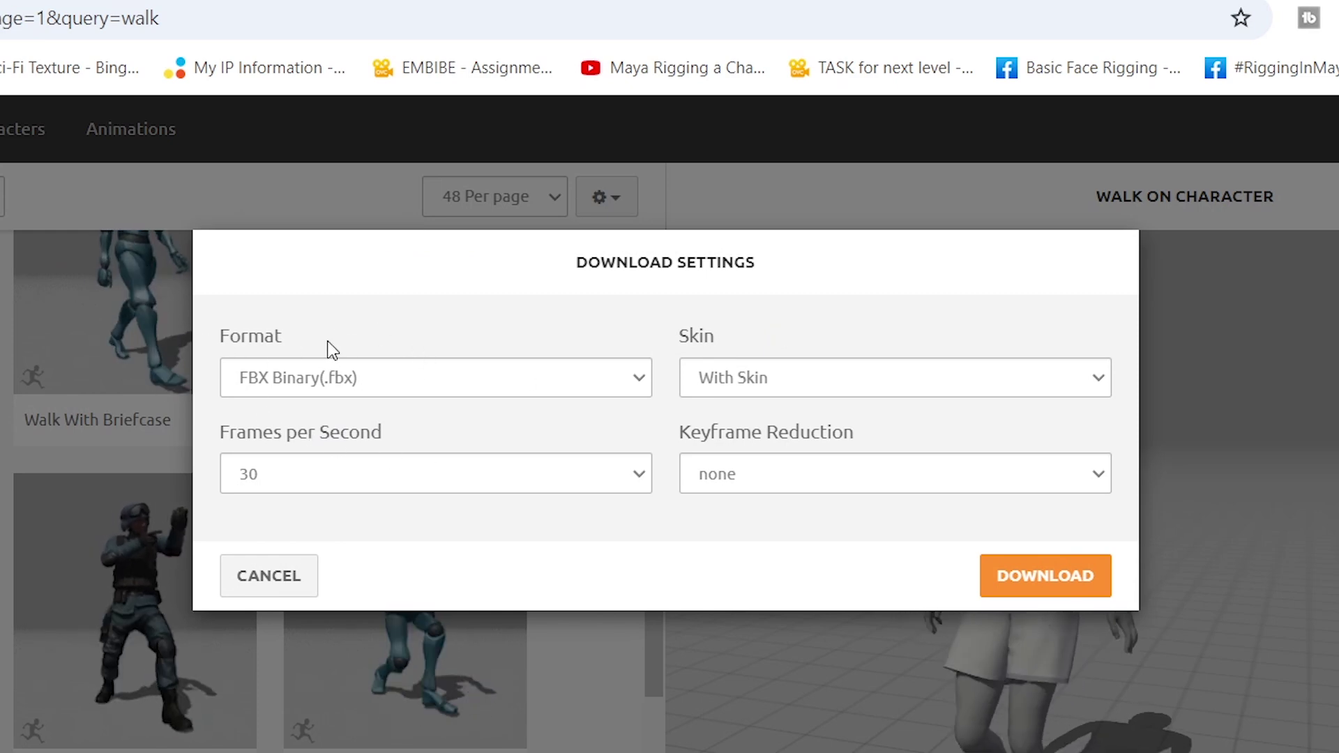
left_click(846, 379)
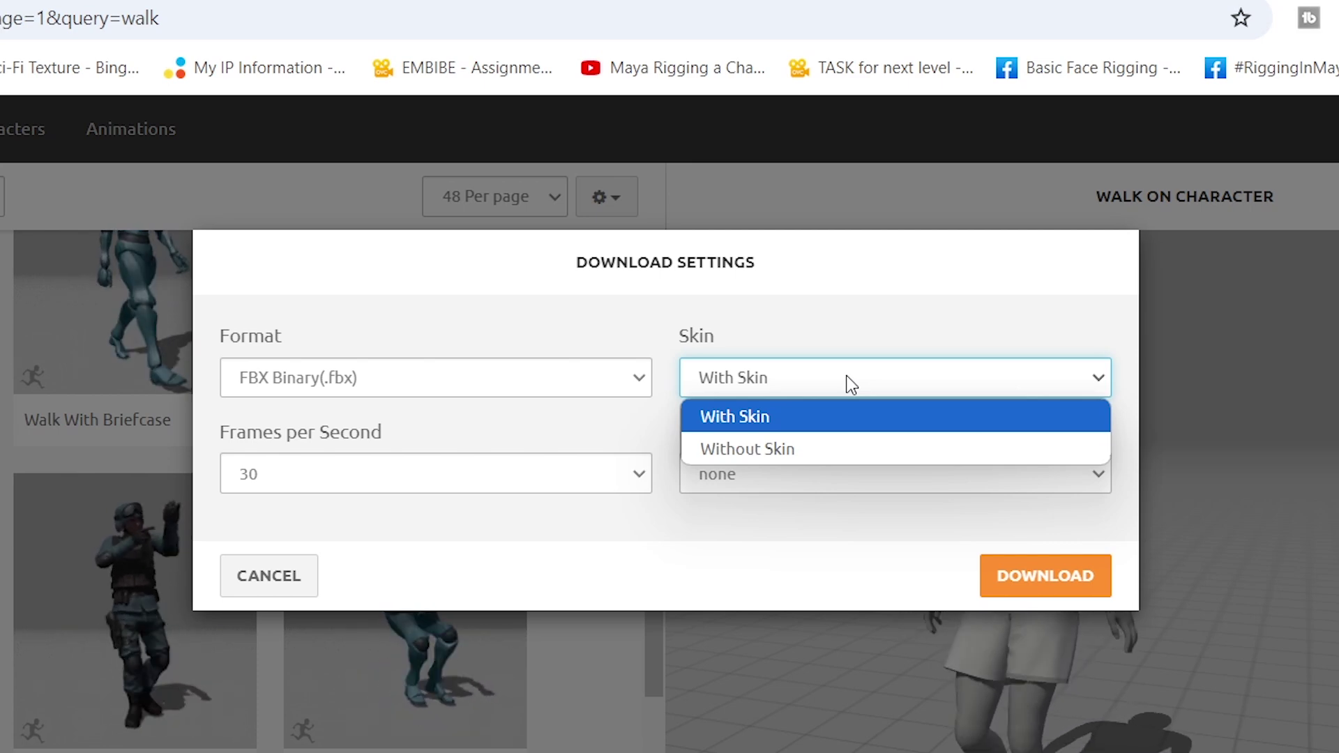
left_click(793, 411)
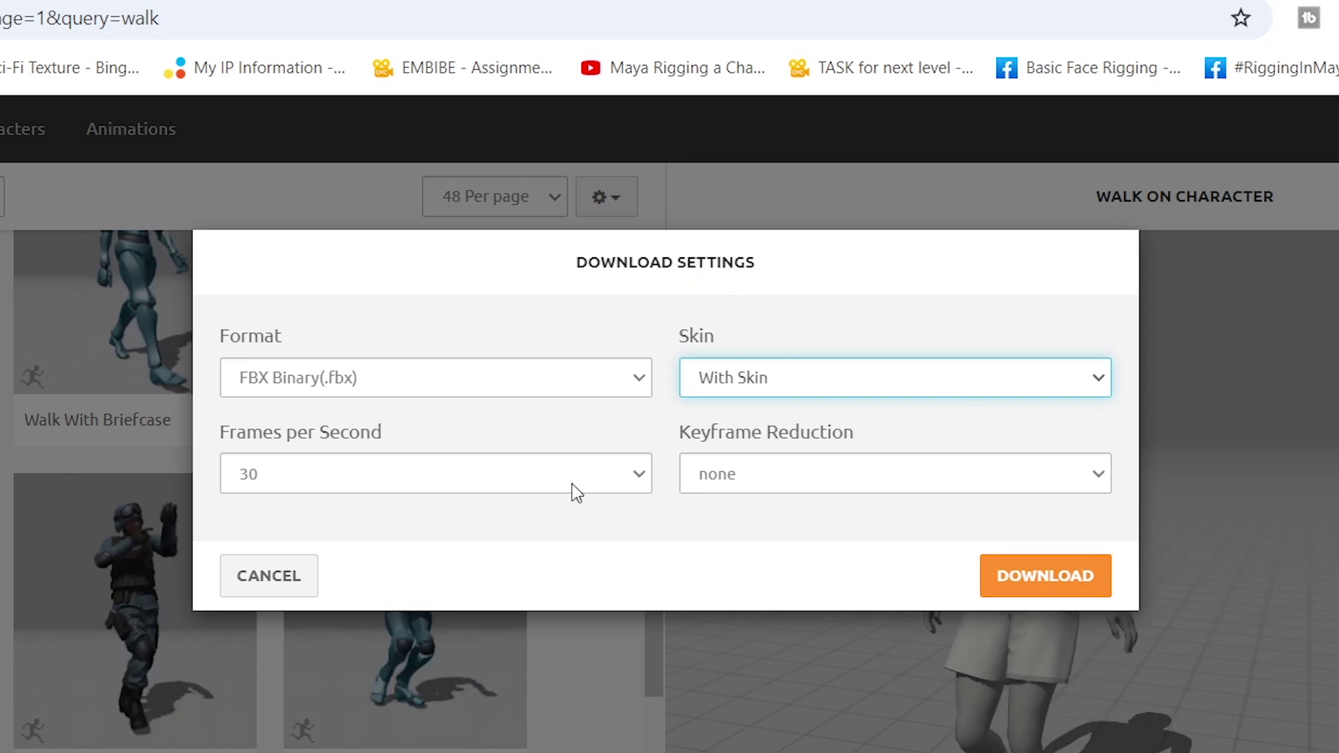
left_click(1029, 581)
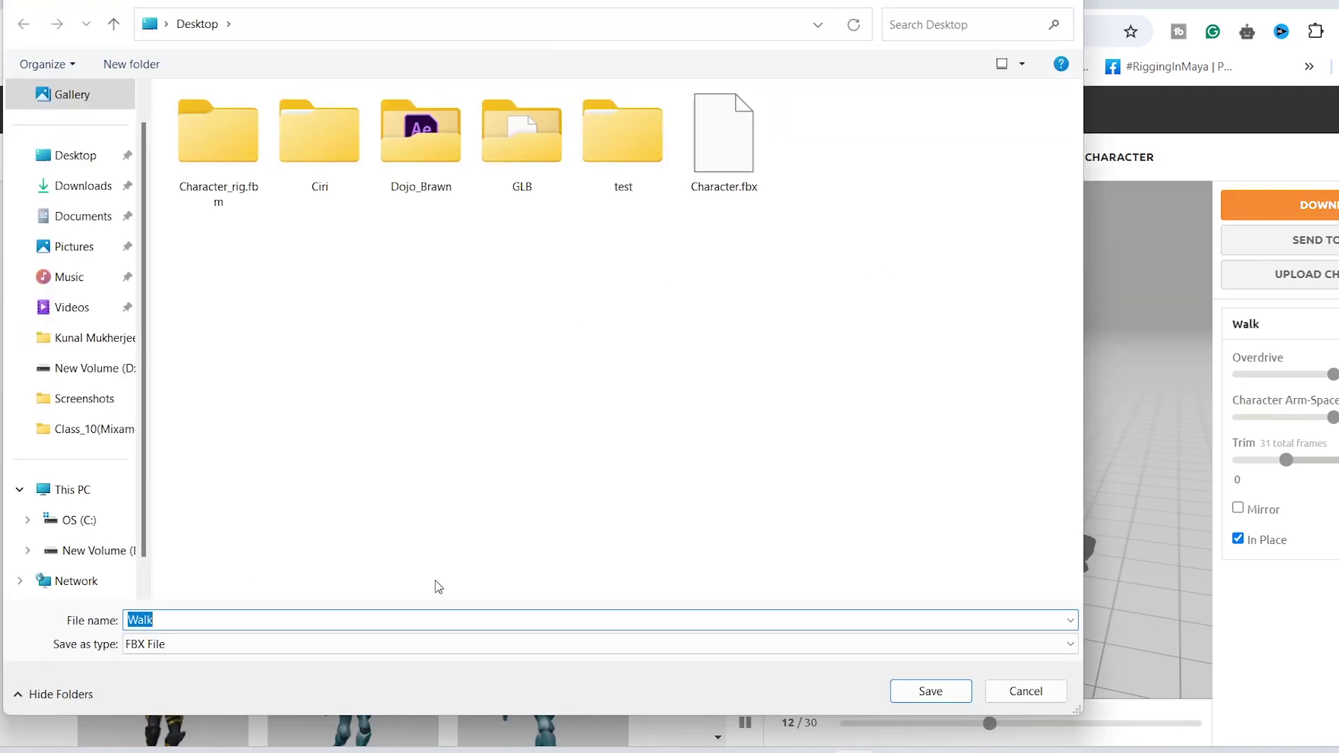
left_click(928, 691)
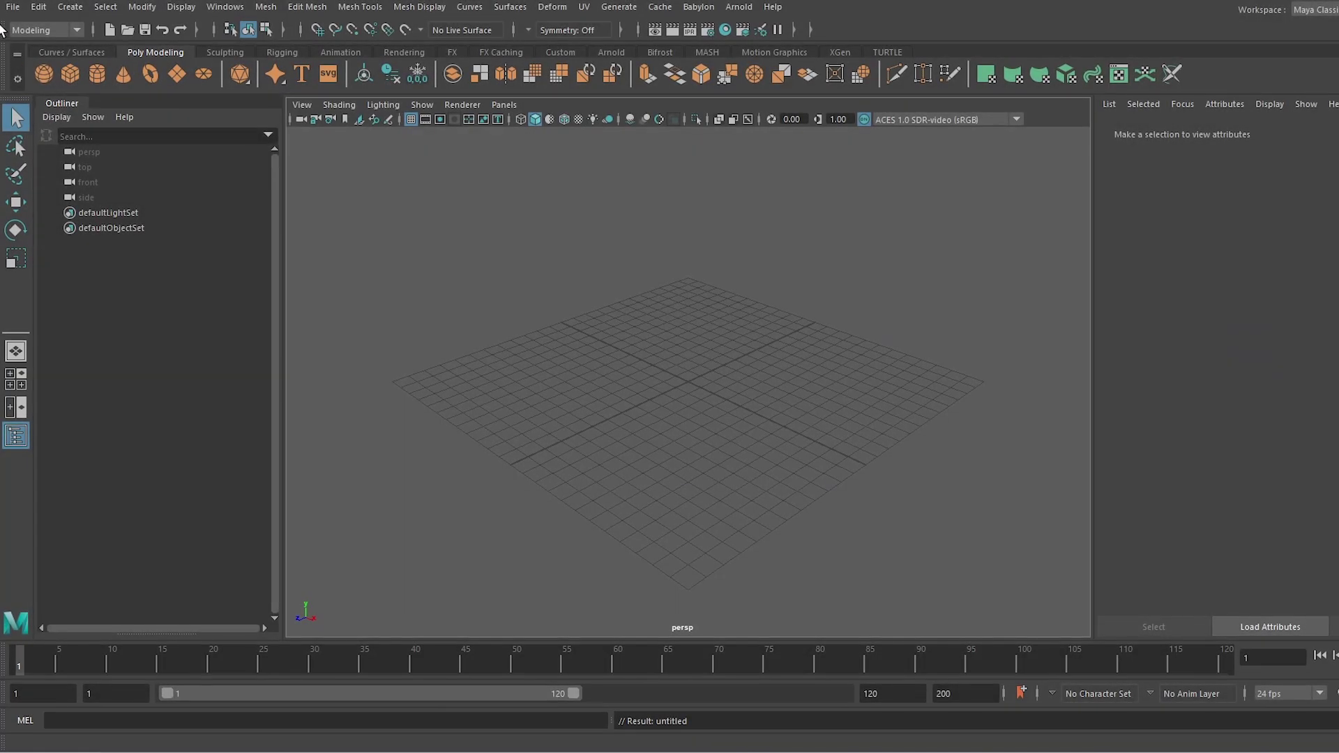
Switch to Maya and import Walk.fbx from the Desktop into the empty scene.
left_click(13, 7)
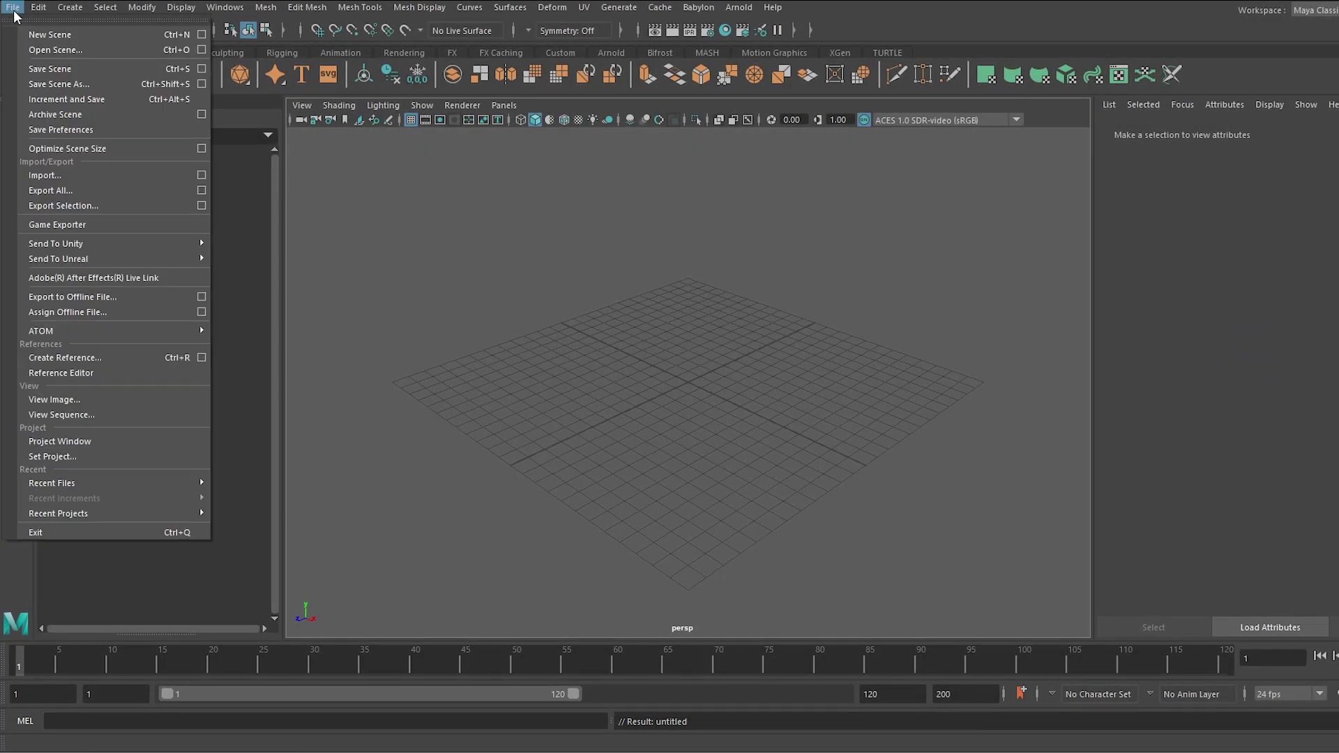
left_click(69, 175)
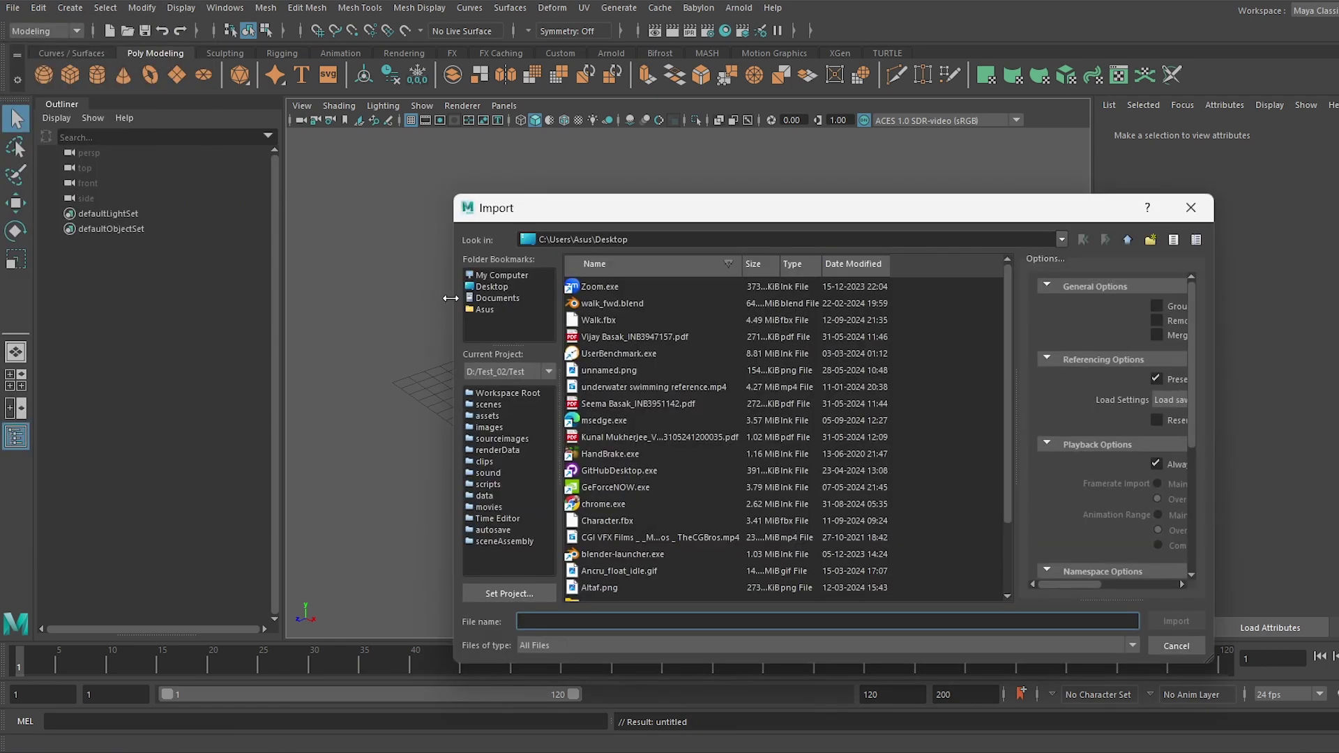
left_click(498, 285)
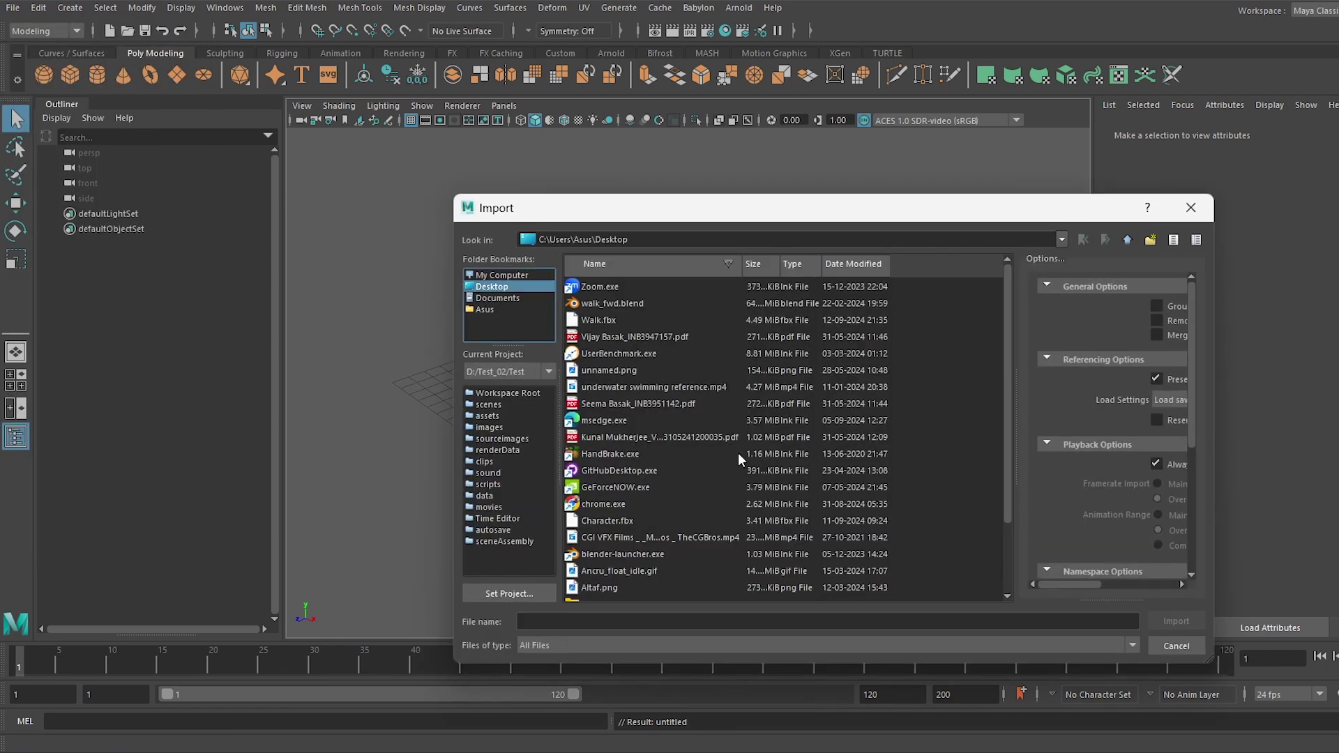
double_click(604, 320)
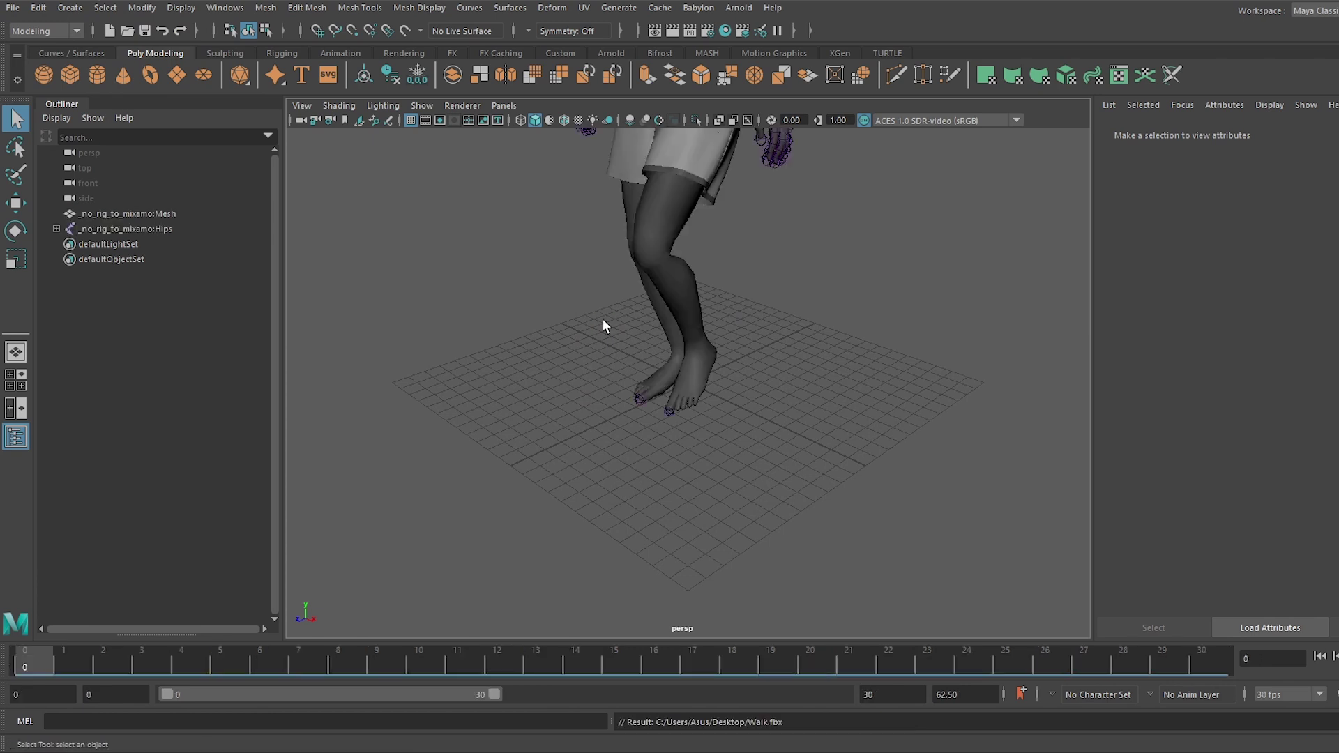
Frame the whole imported character in the perspective view and preview its walk animation.
scroll(581, 293, "up", 3)
middle_click_drag(665, 272, 721, 448, "alt")
scroll(709, 388, "down", 5)
left_click_drag(709, 389, 714, 335, "alt")
middle_click_drag(713, 355, 709, 451, "alt")
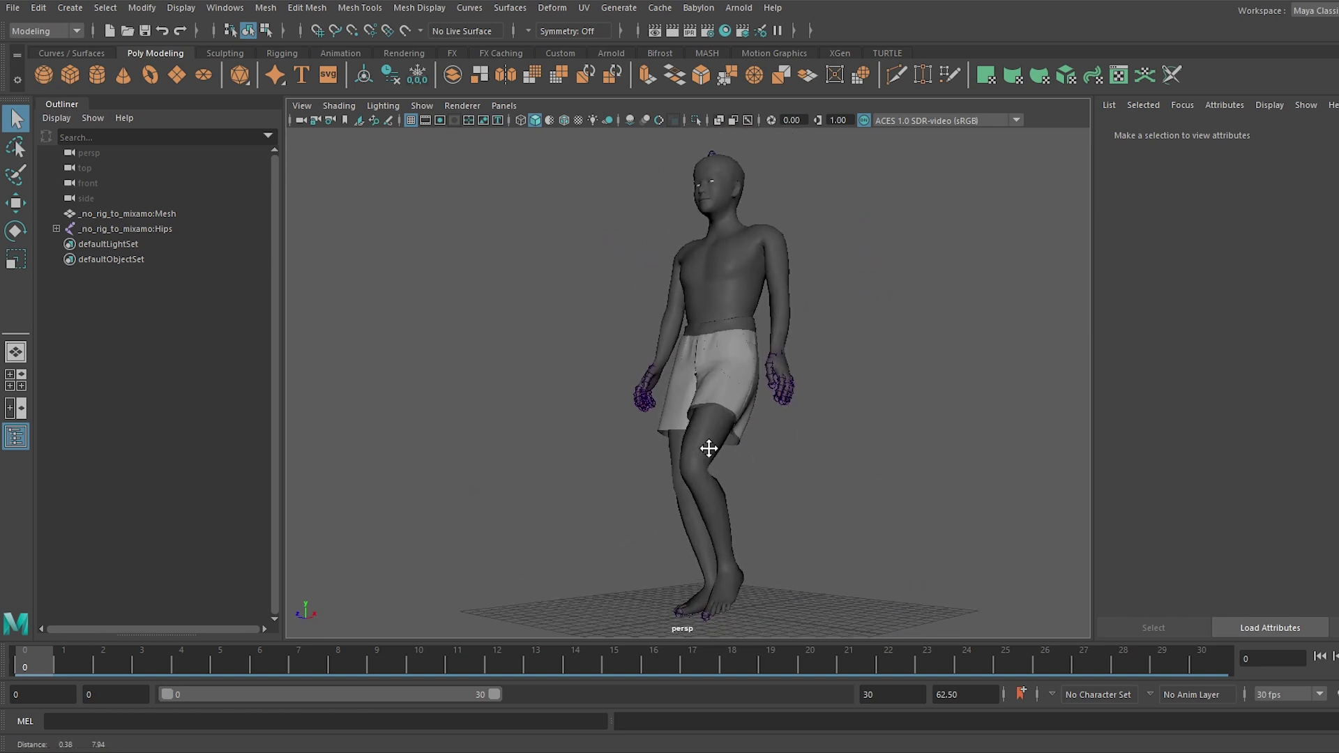
left_click_drag(710, 364, 719, 405, "alt")
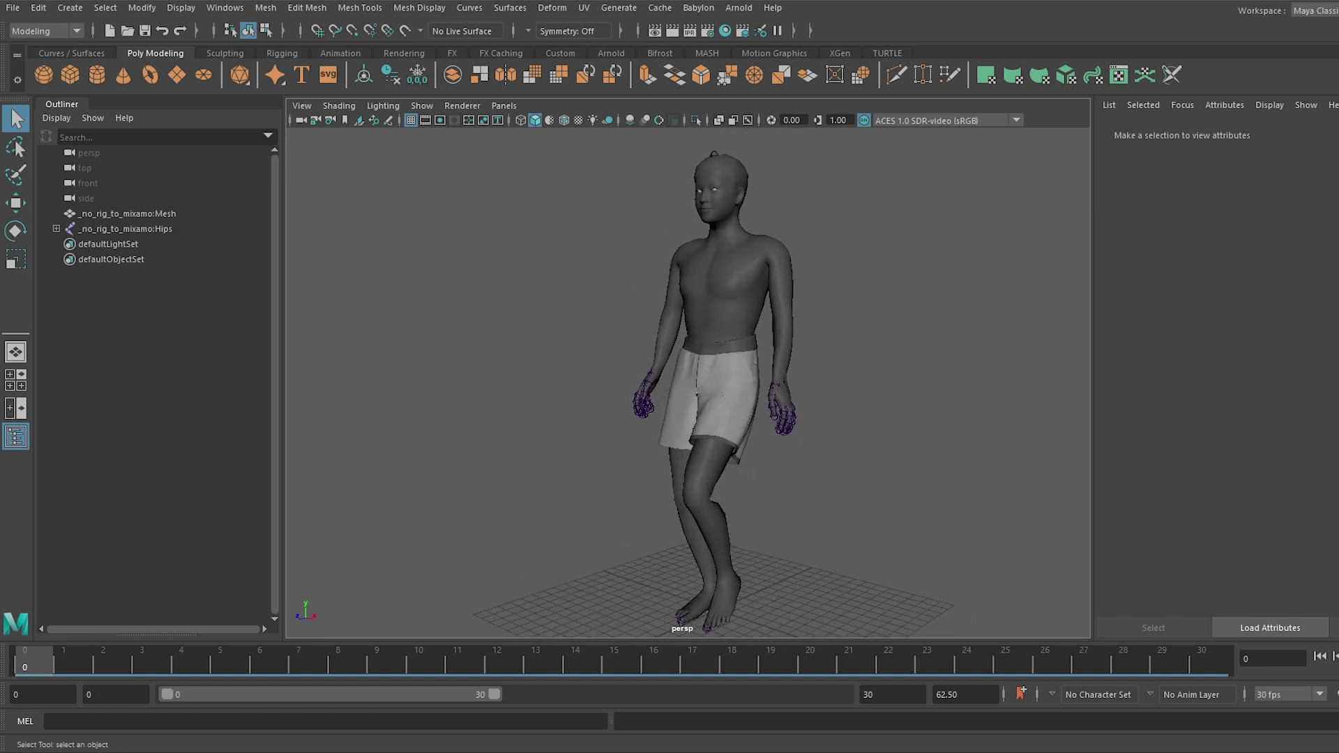
left_click(1338, 656)
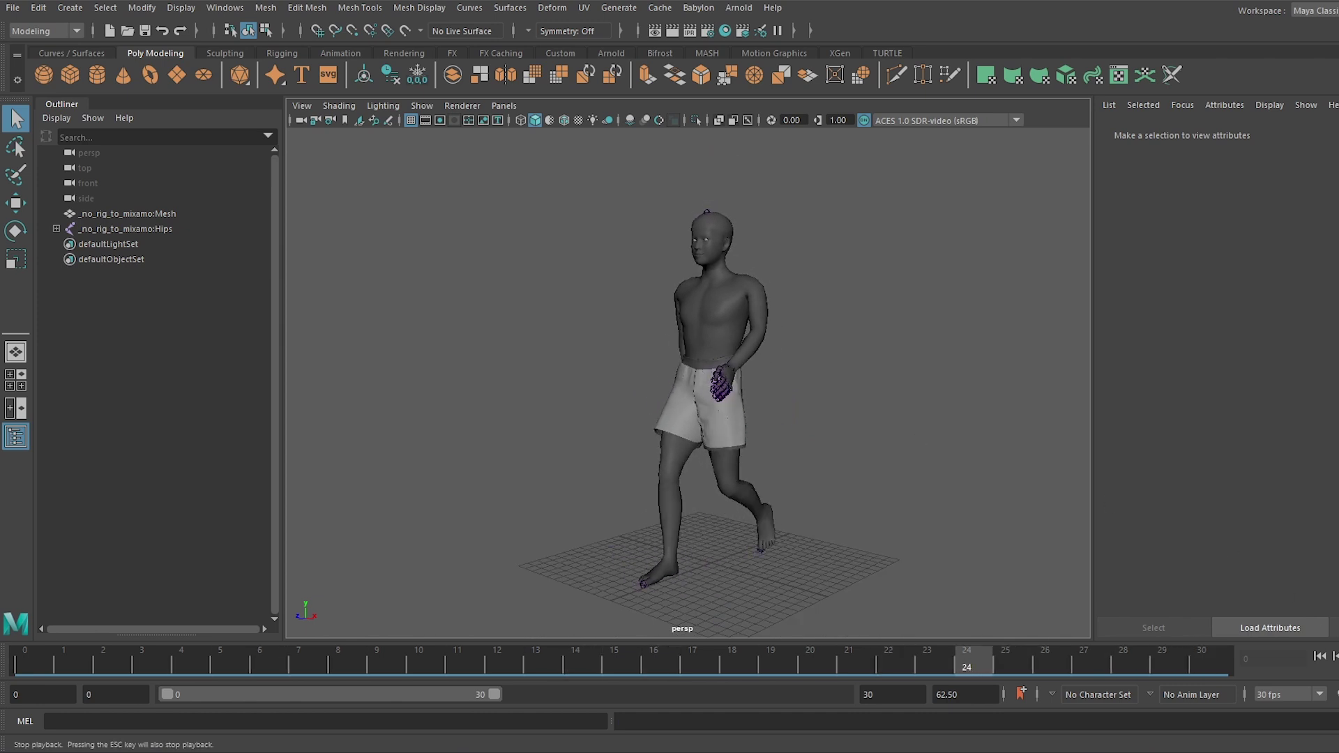
left_click(1338, 656)
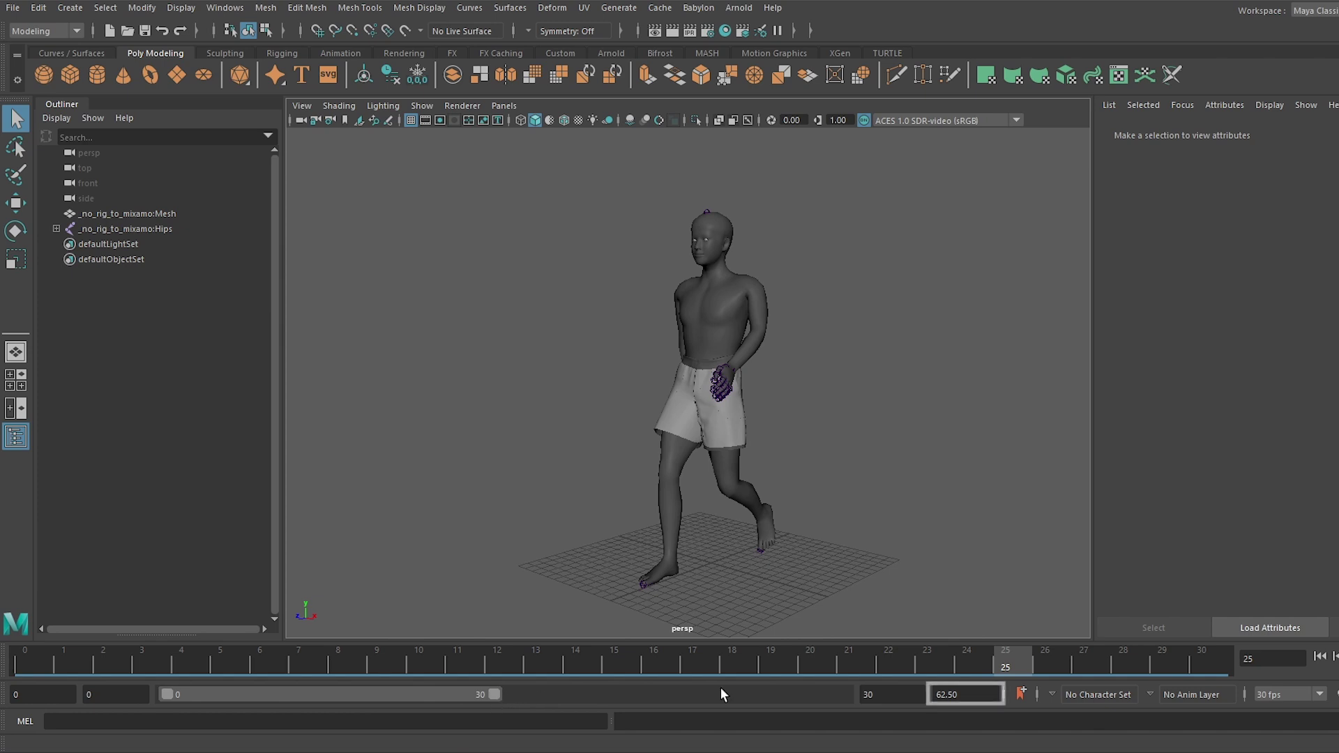
Set the animation end time to frame 30 and play the walk cycle.
left_click(937, 694)
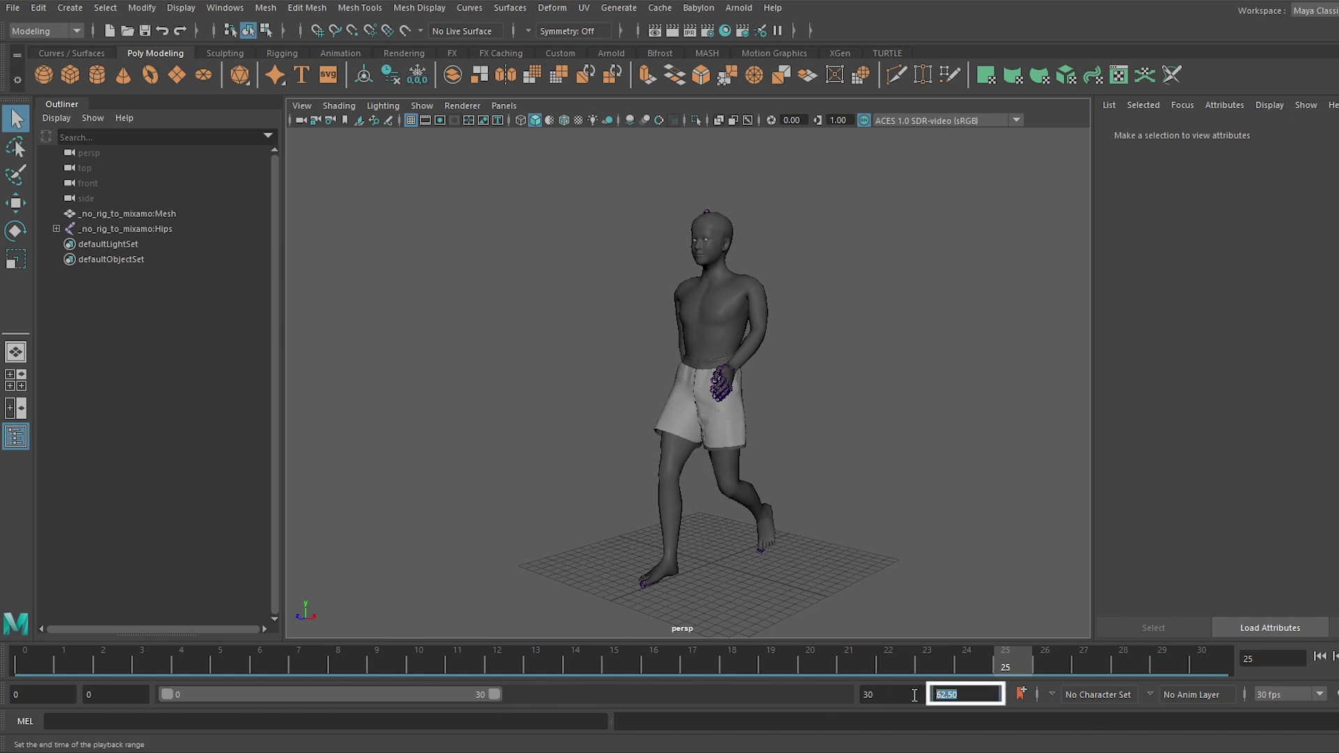
type("3")
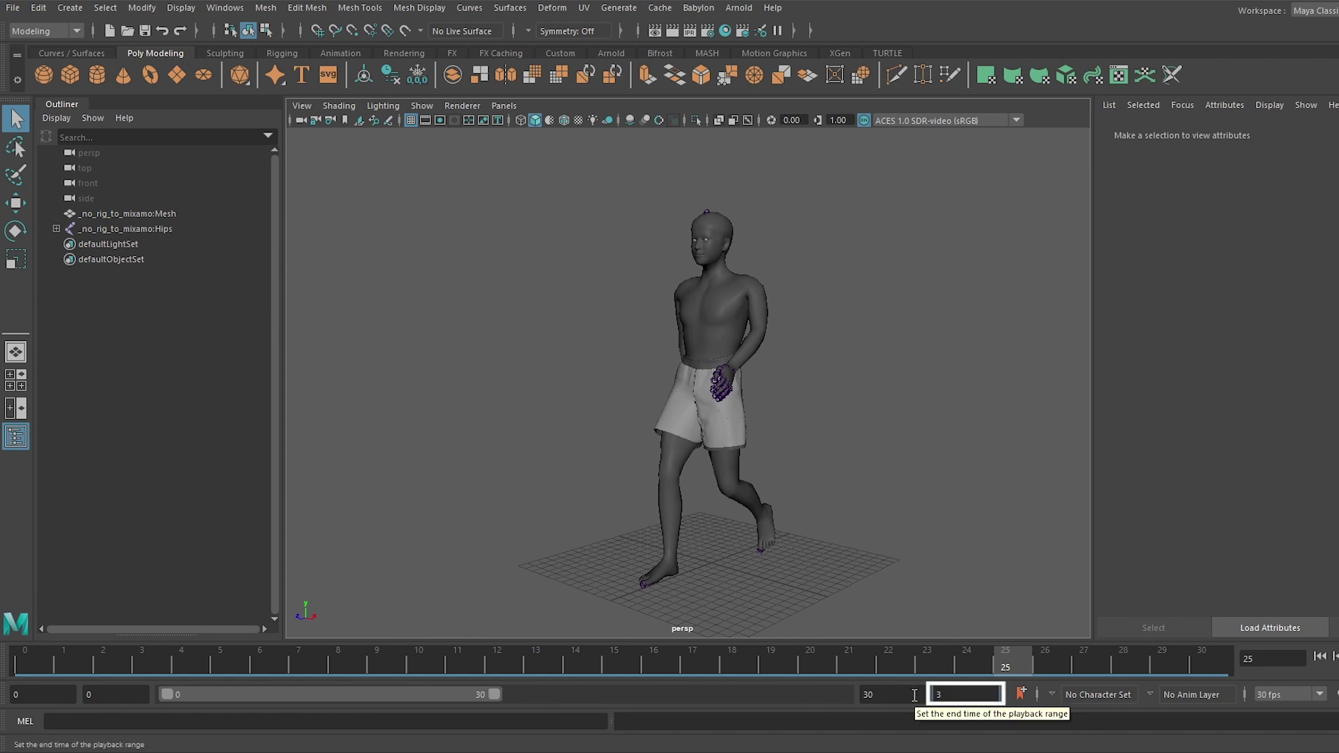
type("0")
key("Return")
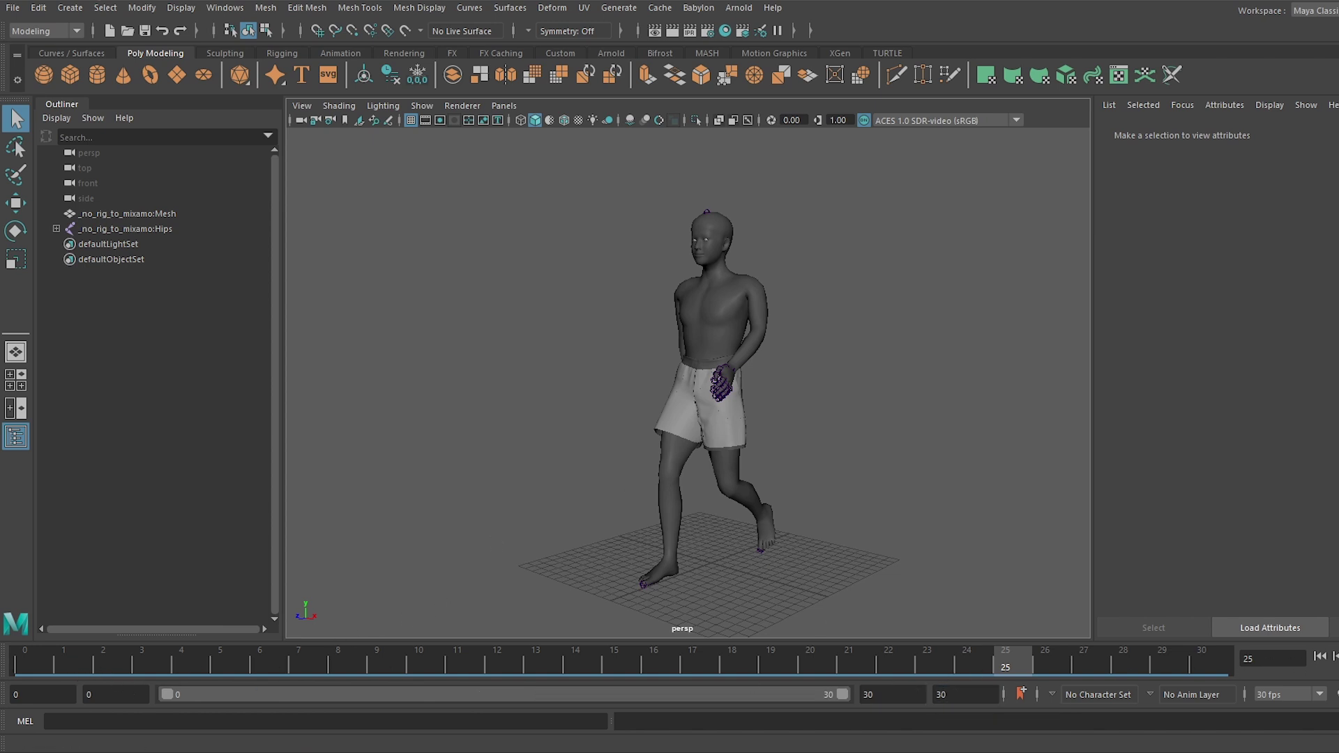
left_click(1338, 656)
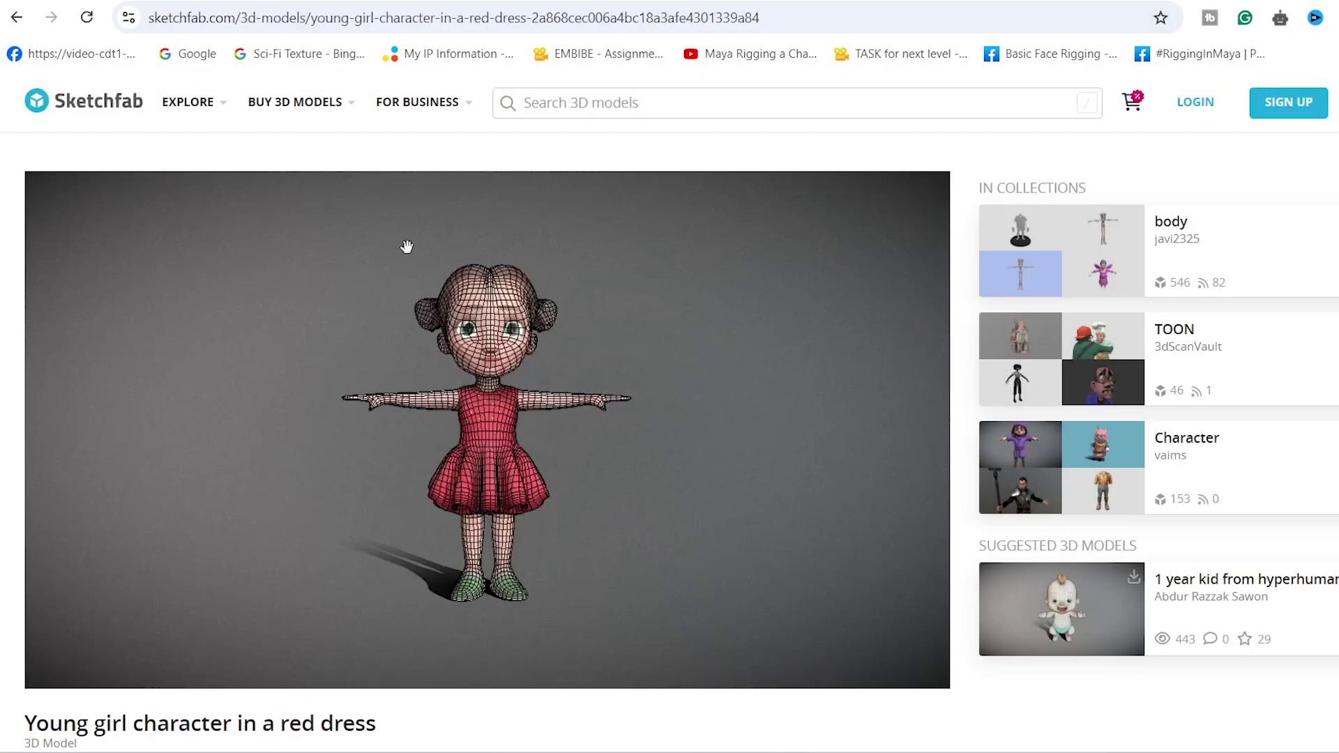
Switch to Sketchfab and examine the young girl character's wireframe from all sides, up close, and its model details.
mouse_move(407, 247)
left_mouse_down()
mouse_move(493, 373)
mouse_move(517, 372)
mouse_move(403, 314)
mouse_move(367, 378)
mouse_move(287, 379)
left_mouse_up()
mouse_move(487, 384)
left_mouse_down()
mouse_move(595, 353)
mouse_move(685, 356)
mouse_move(399, 353)
left_mouse_up()
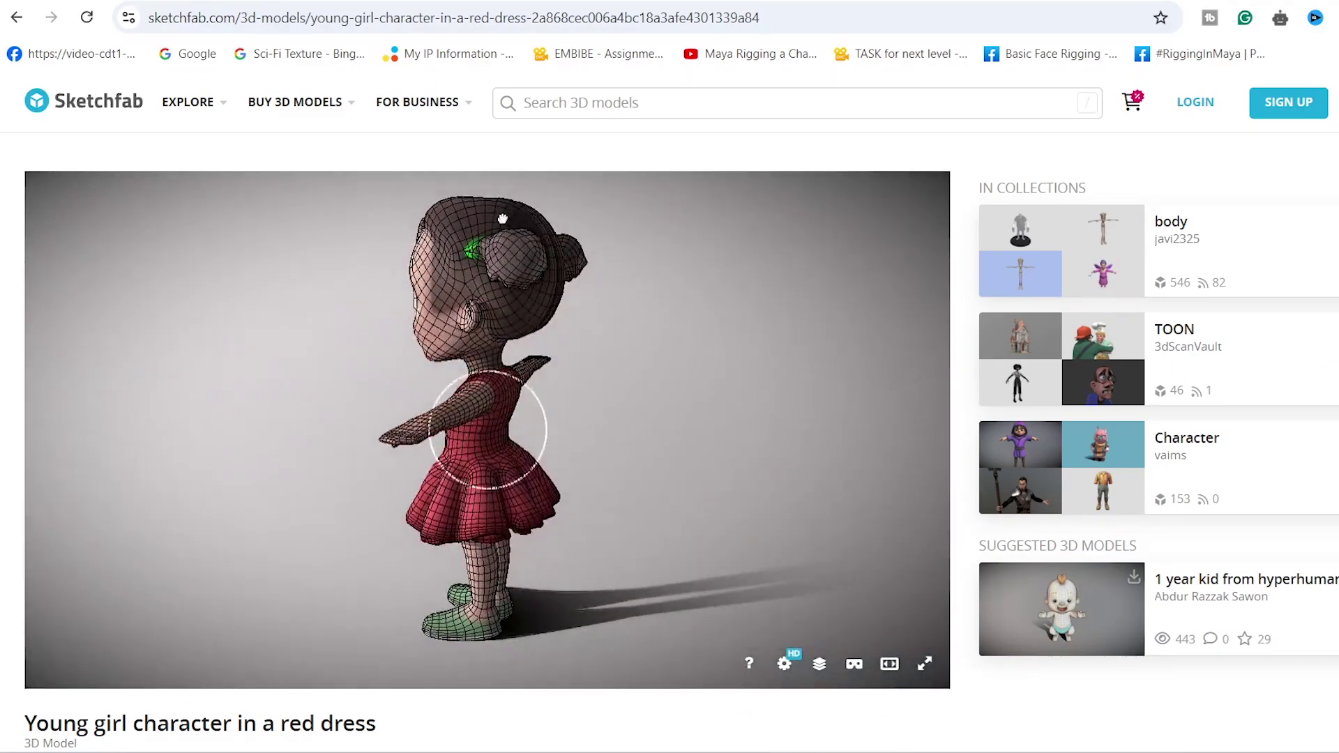
mouse_move(502, 218)
left_mouse_down()
mouse_move(403, 328)
mouse_move(362, 244)
left_mouse_up()
mouse_move(494, 384)
left_mouse_down()
mouse_move(568, 347)
mouse_move(685, 365)
mouse_move(708, 317)
mouse_move(401, 466)
mouse_move(705, 478)
left_mouse_up()
scroll(430, 568, "up", 5)
mouse_move(430, 568)
left_mouse_down()
mouse_move(505, 473)
mouse_move(658, 521)
left_mouse_up()
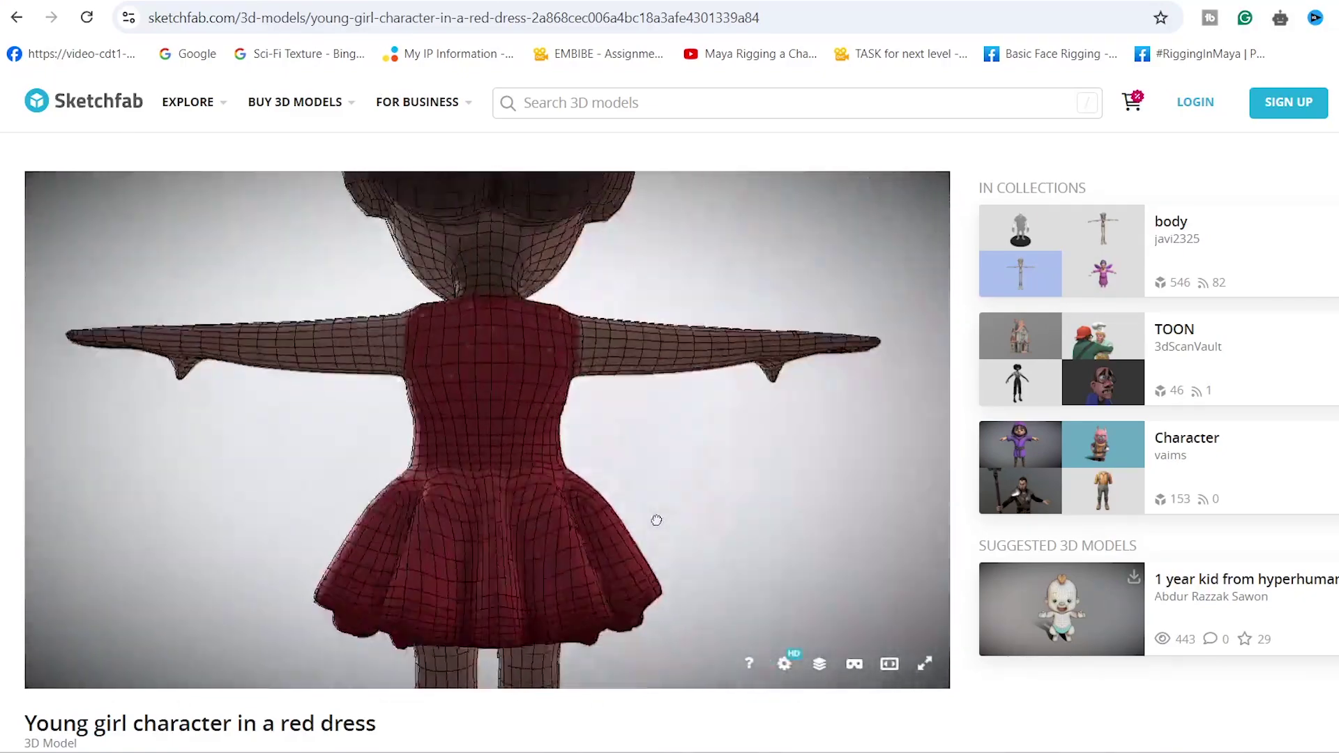
left_click_drag(535, 391, 693, 358)
mouse_move(525, 336)
left_mouse_down()
mouse_move(425, 317)
mouse_move(545, 302)
mouse_move(533, 299)
left_mouse_up()
scroll(533, 299, "down", 4)
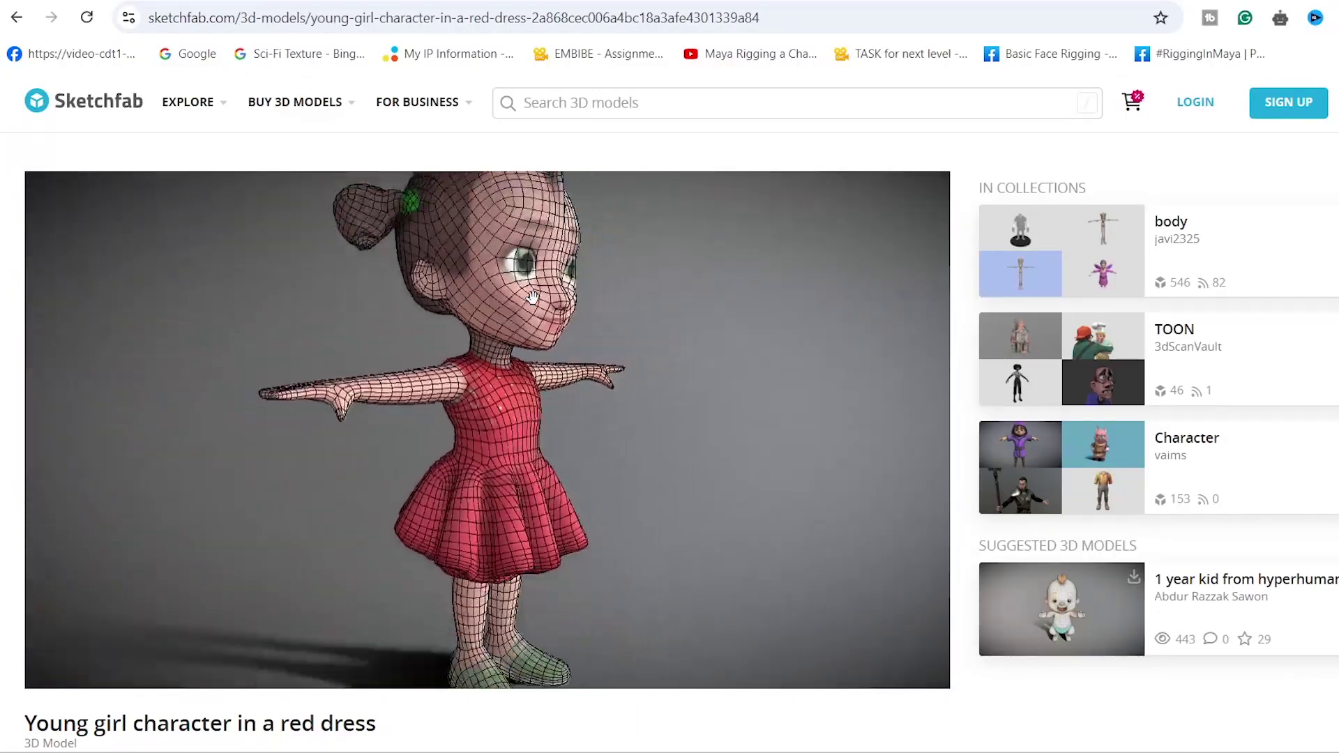
scroll(538, 297, "up", 1)
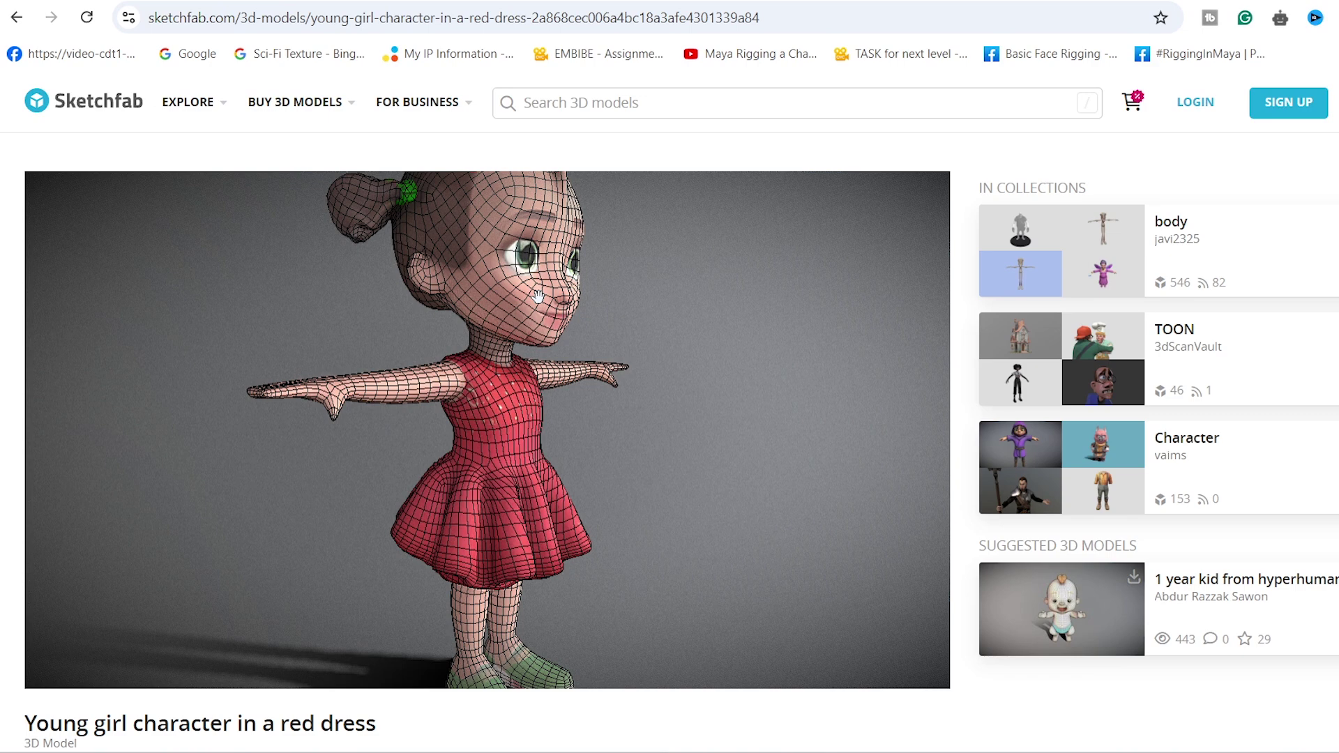
scroll(537, 296, "down", 5)
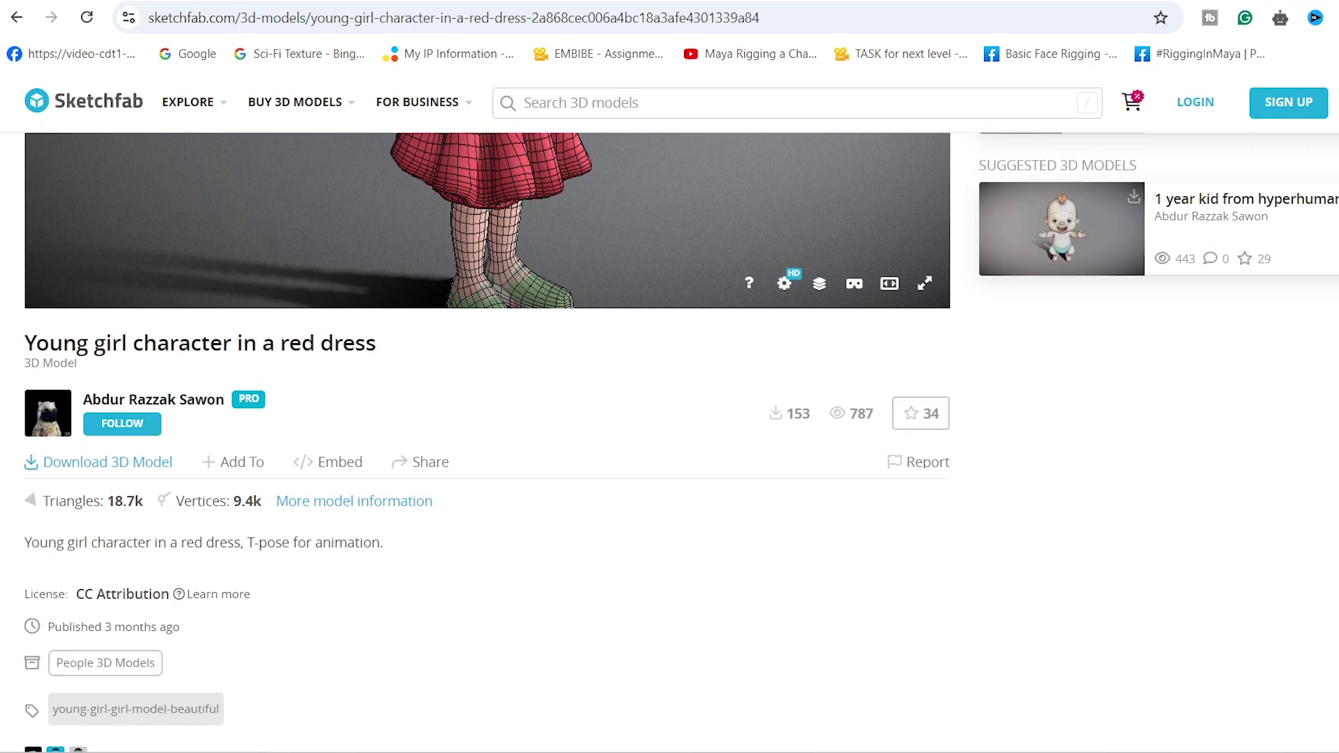
Review the girl model's license, tags and comments on its page and return to the viewer.
scroll(538, 419, "down", 1)
scroll(538, 419, "down", 1)
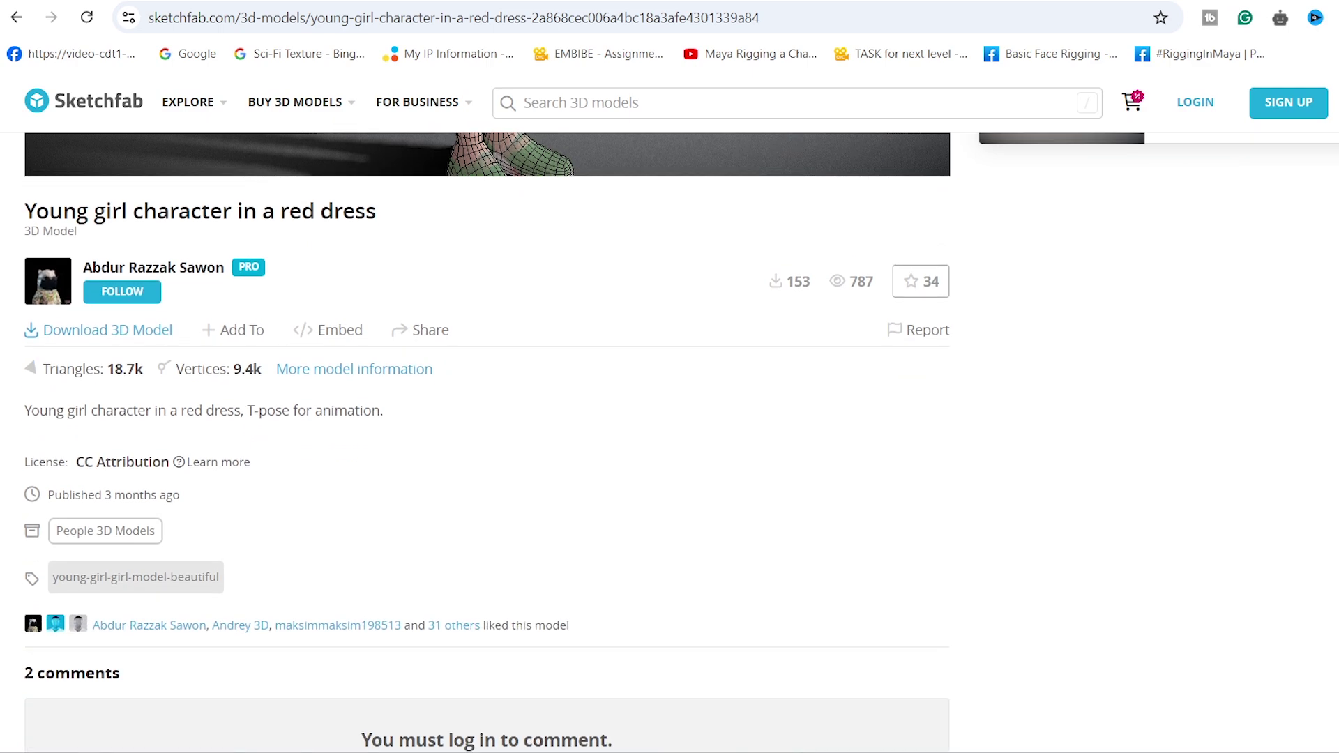
scroll(1333, 128, "up", 7)
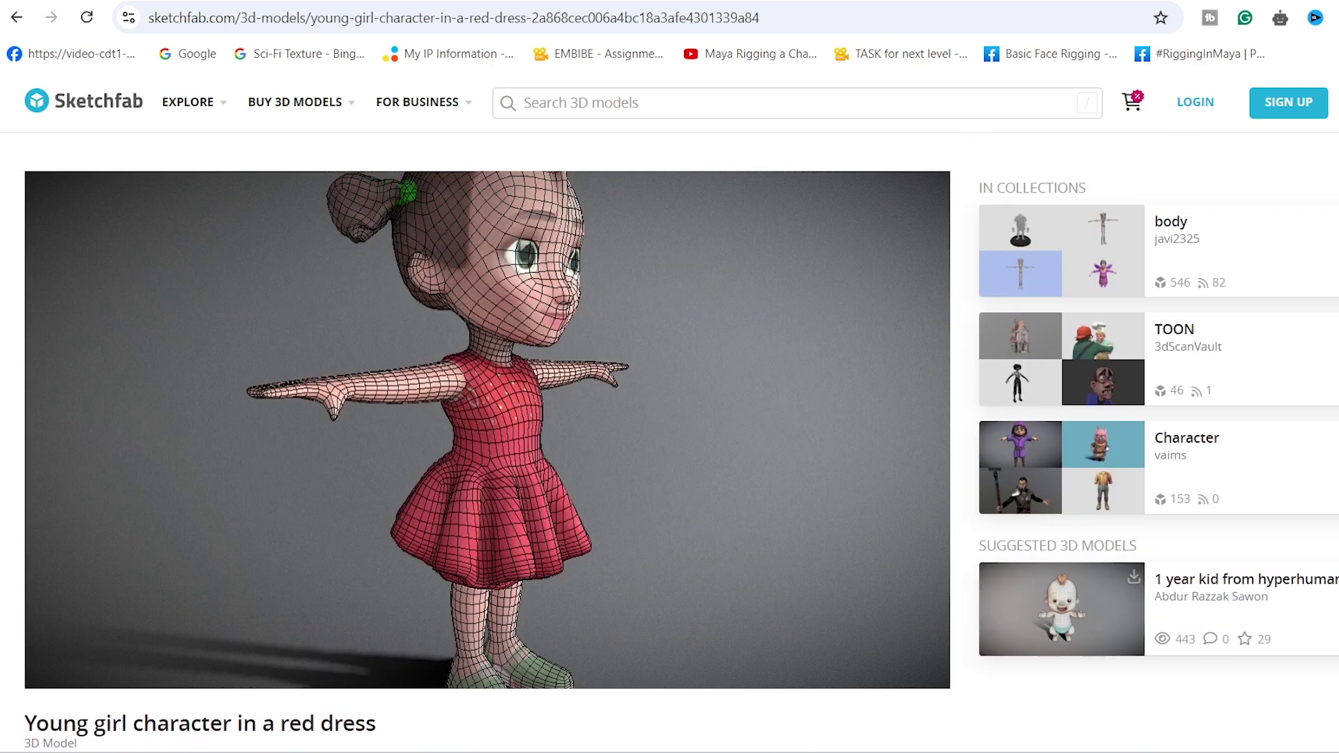
Search Google for "babylon for maya" and open the Babylon.js documentation page on installing the Maya plugin.
key("ctrl+Tab")
left_click(589, 318)
type("ba")
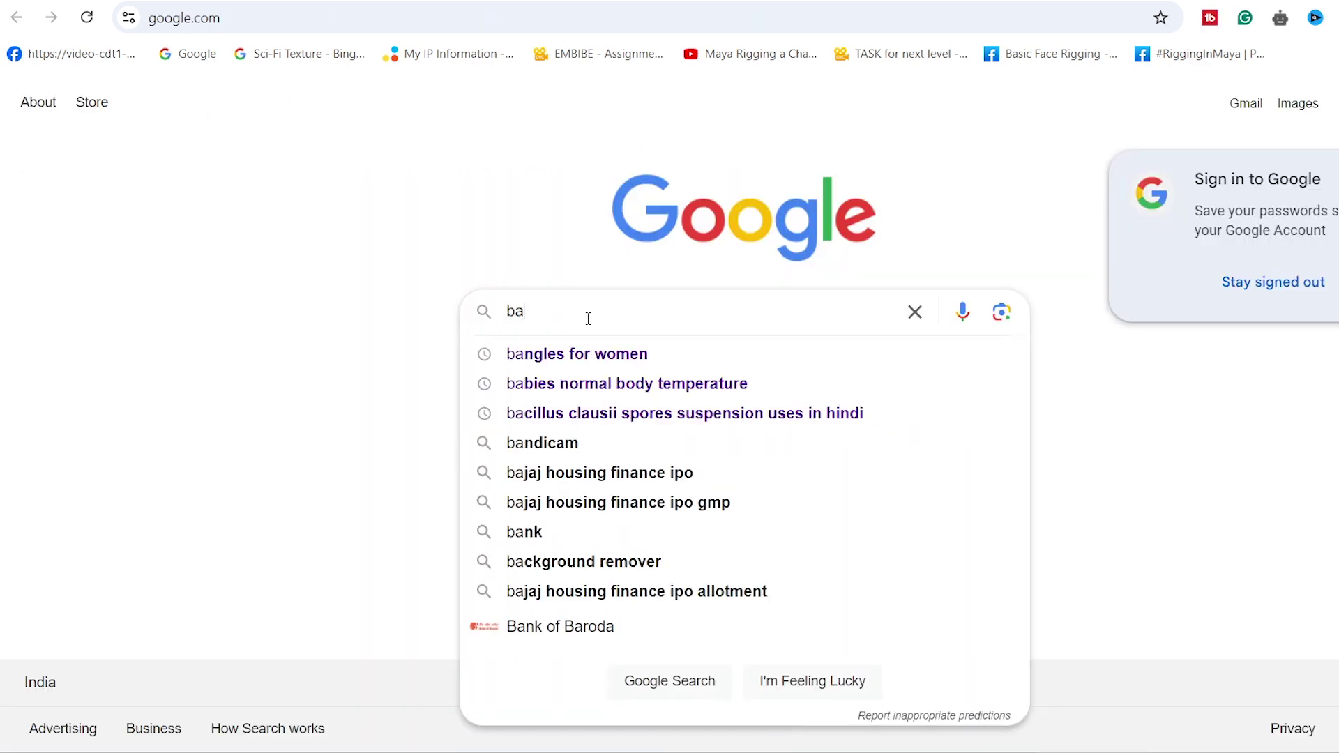
type("by")
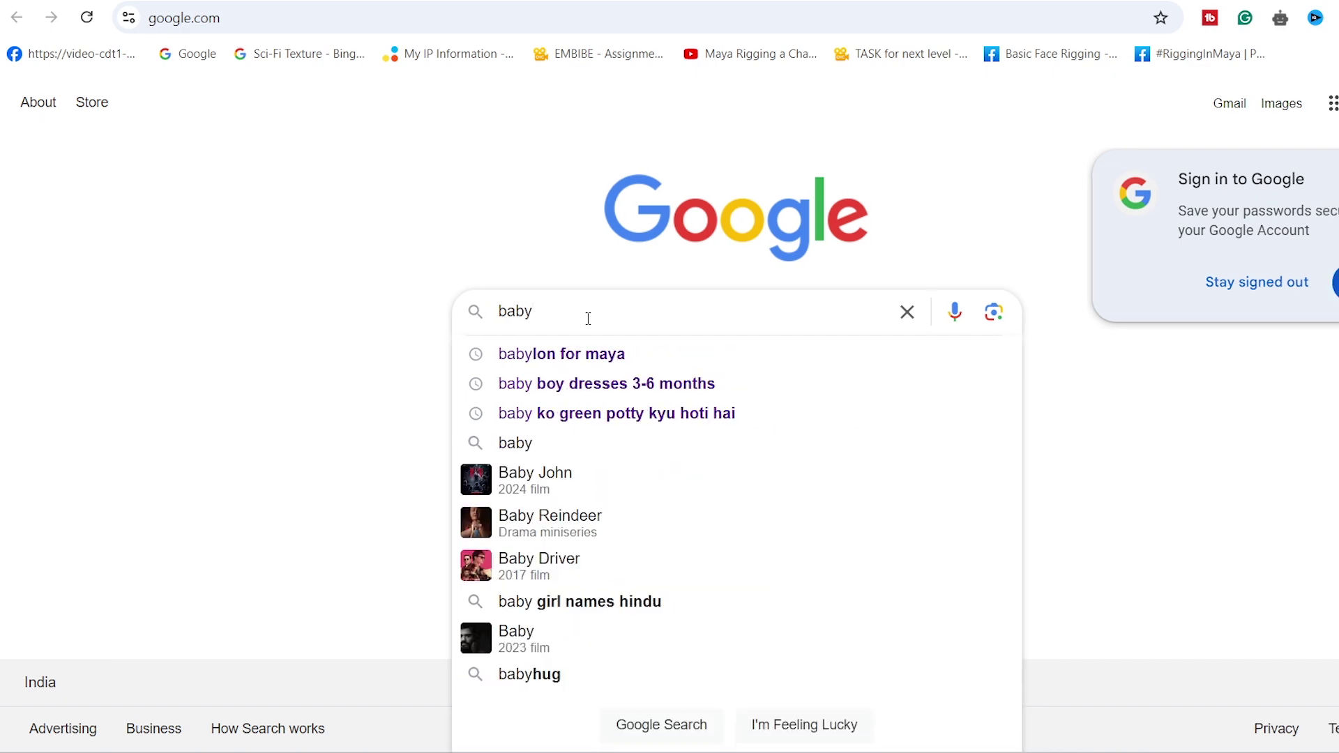
type("lon")
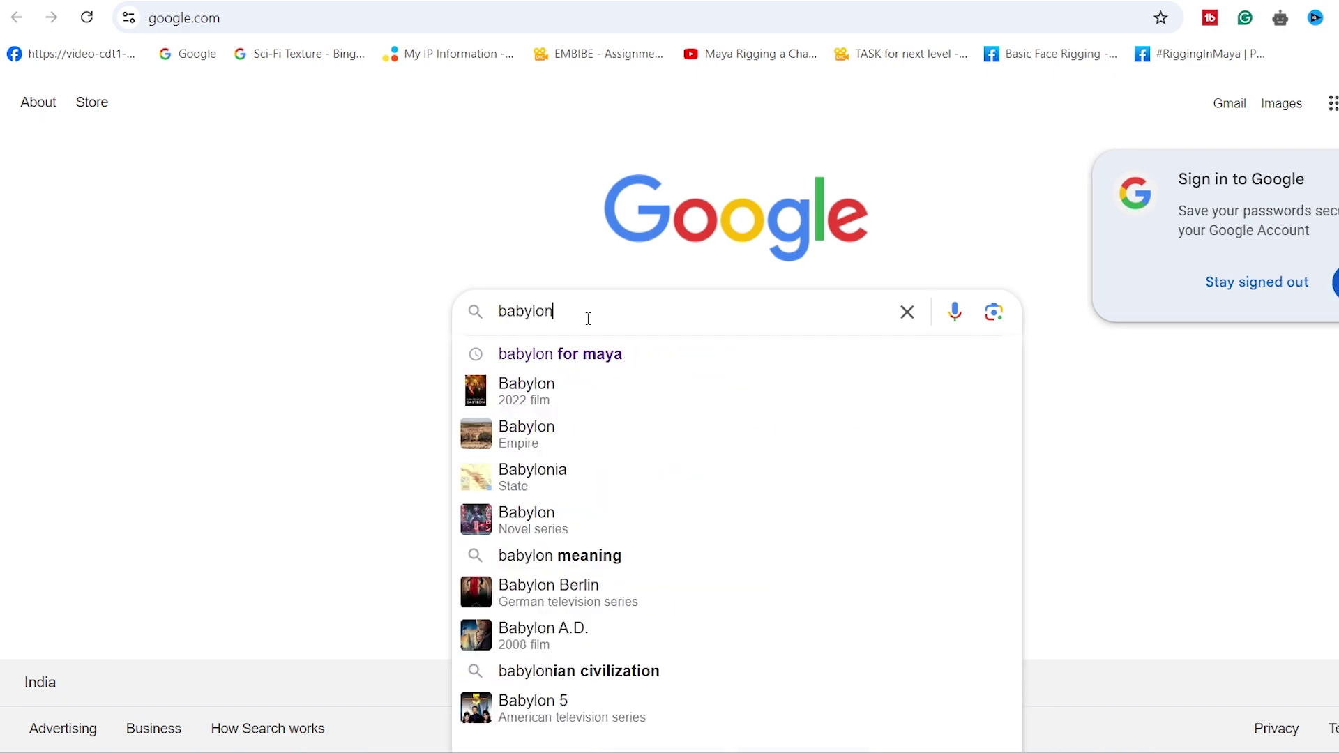
left_click(661, 360)
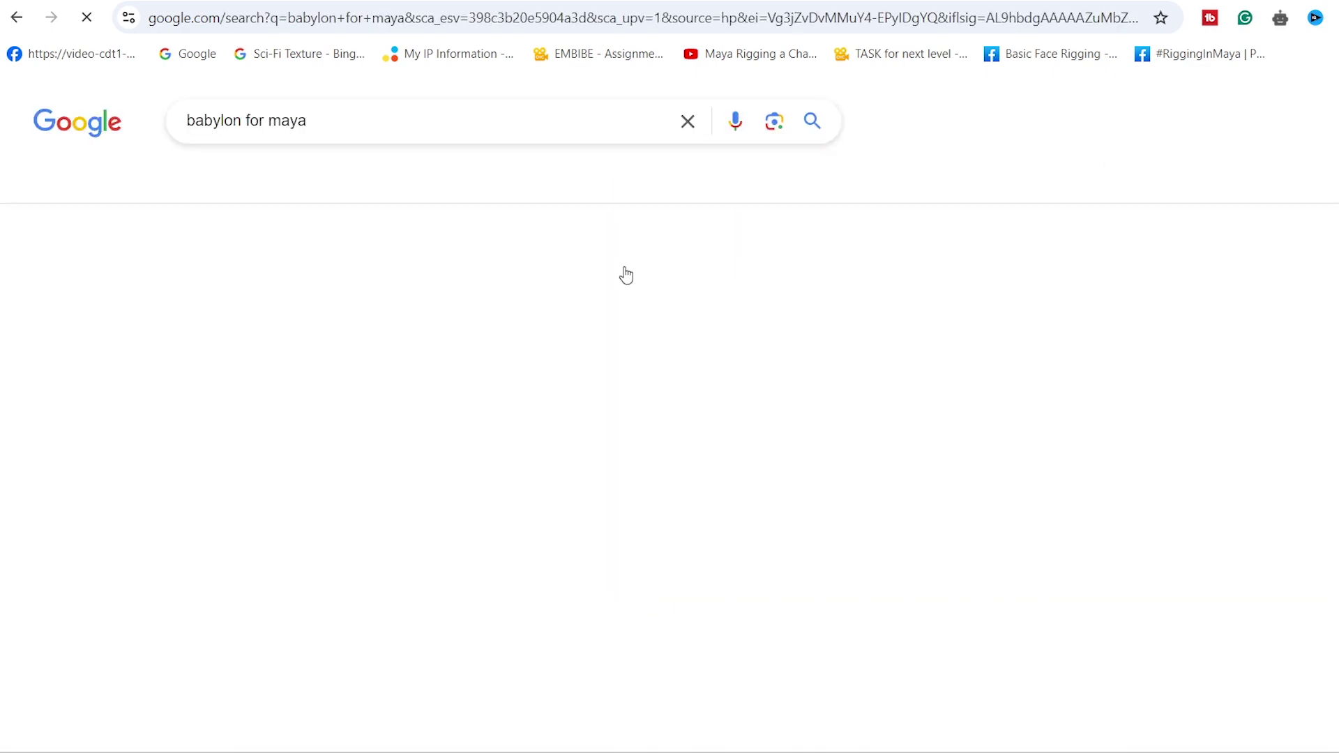
left_click(337, 293)
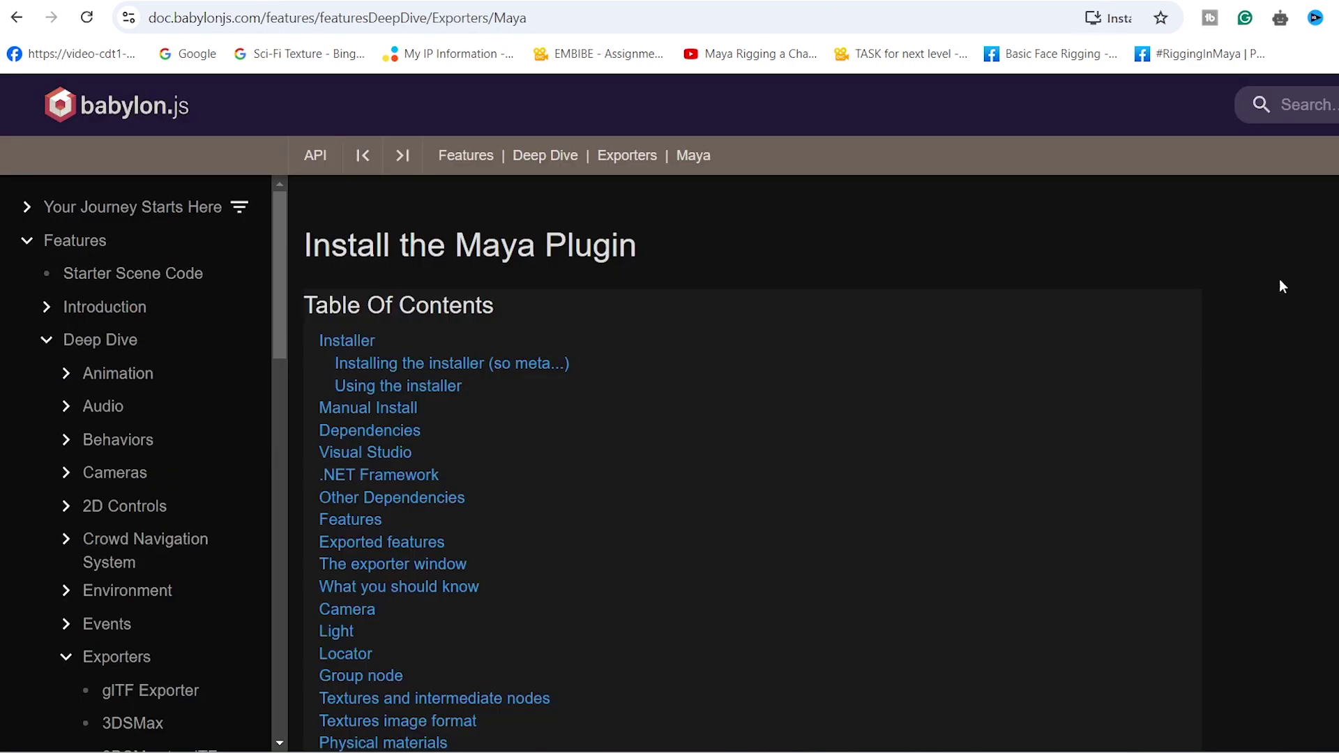
Go from the Babylon.js documentation to the Exporters releases on GitHub and download Installer.zip to the Desktop.
scroll(752, 463, "down", 9)
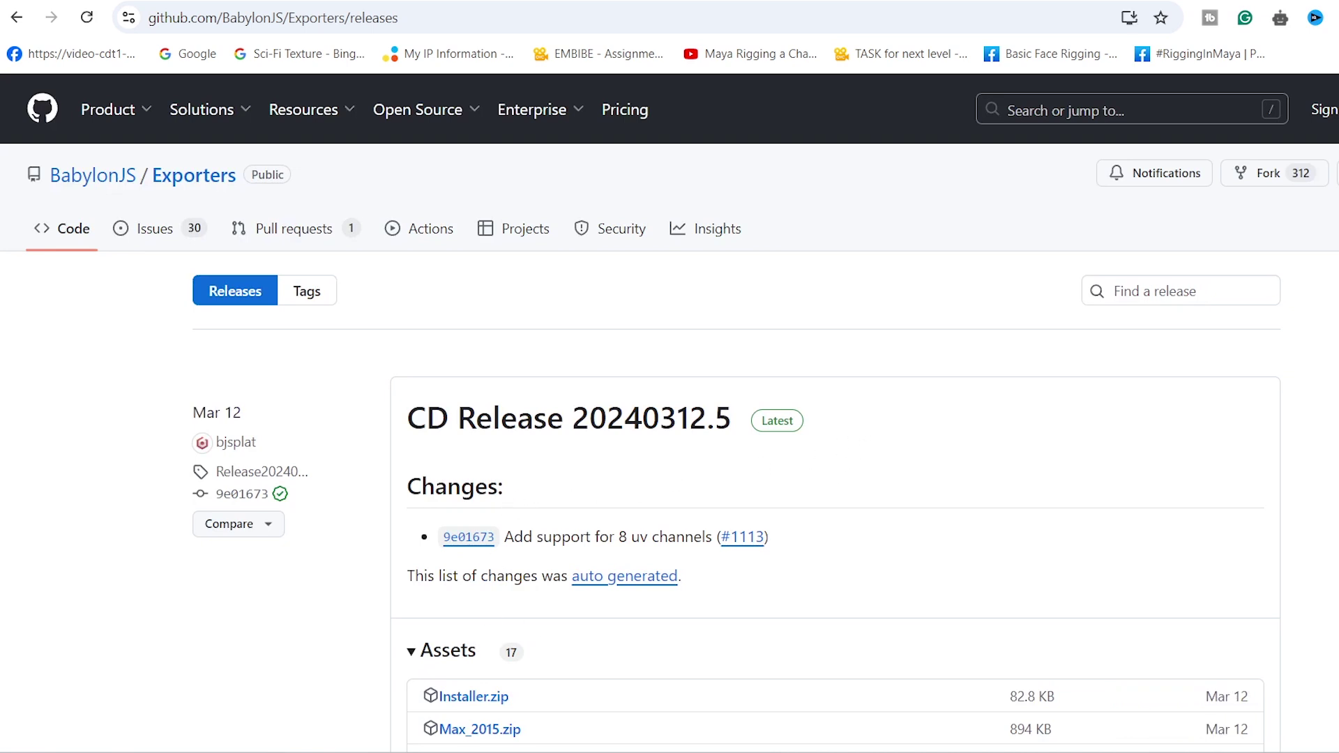
scroll(669, 412, "down", 5)
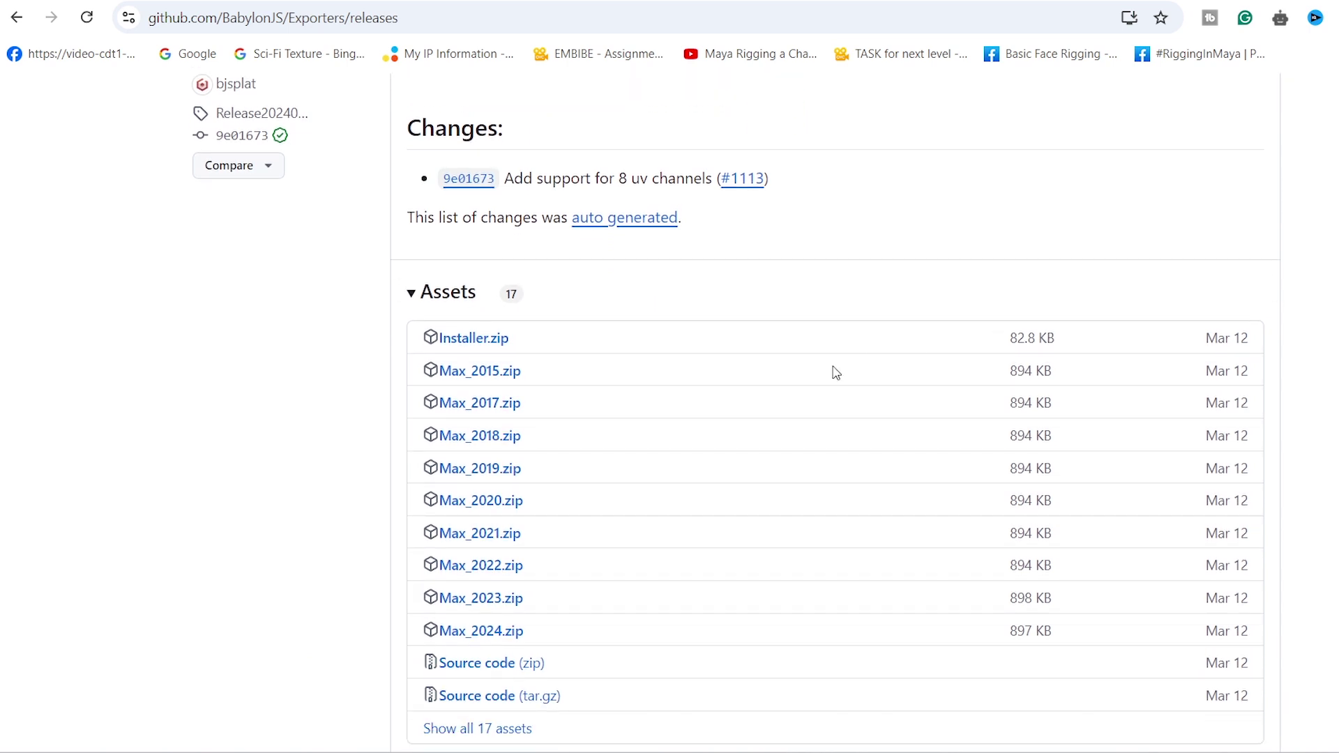
left_click(462, 340)
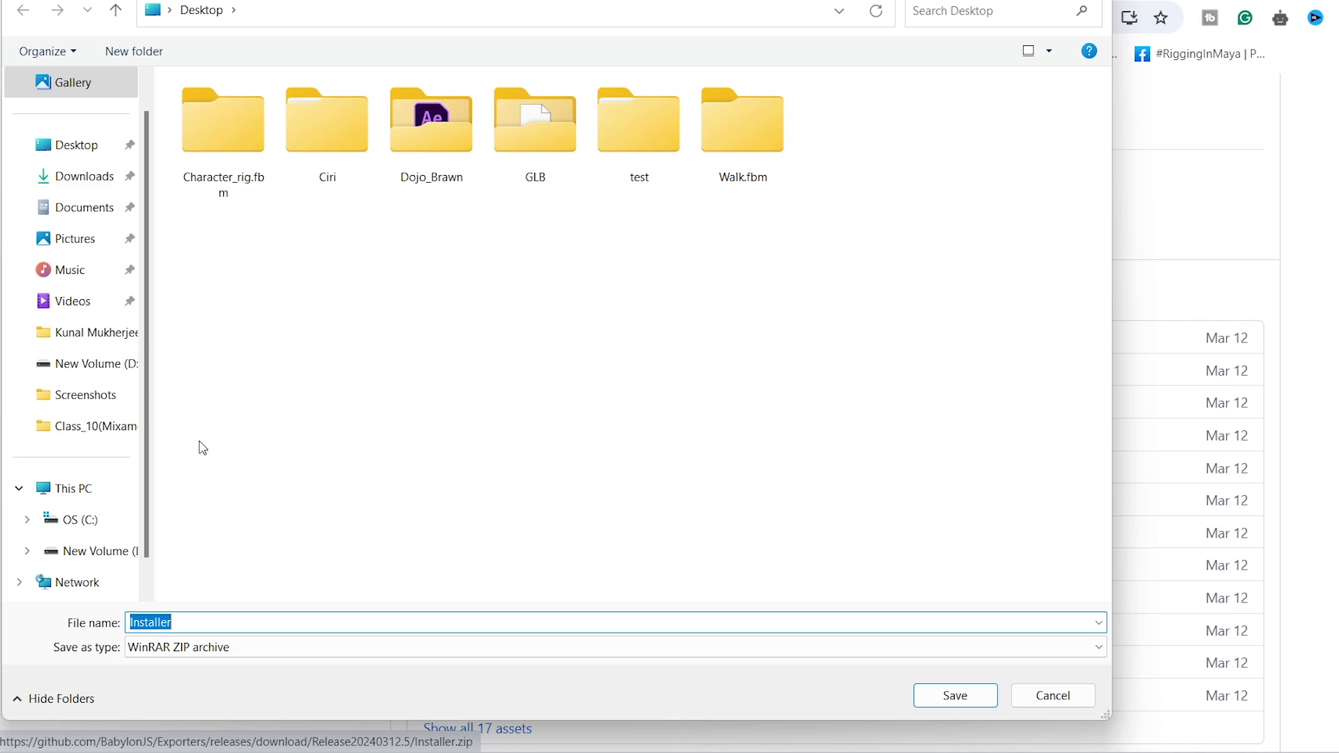
left_click(973, 697)
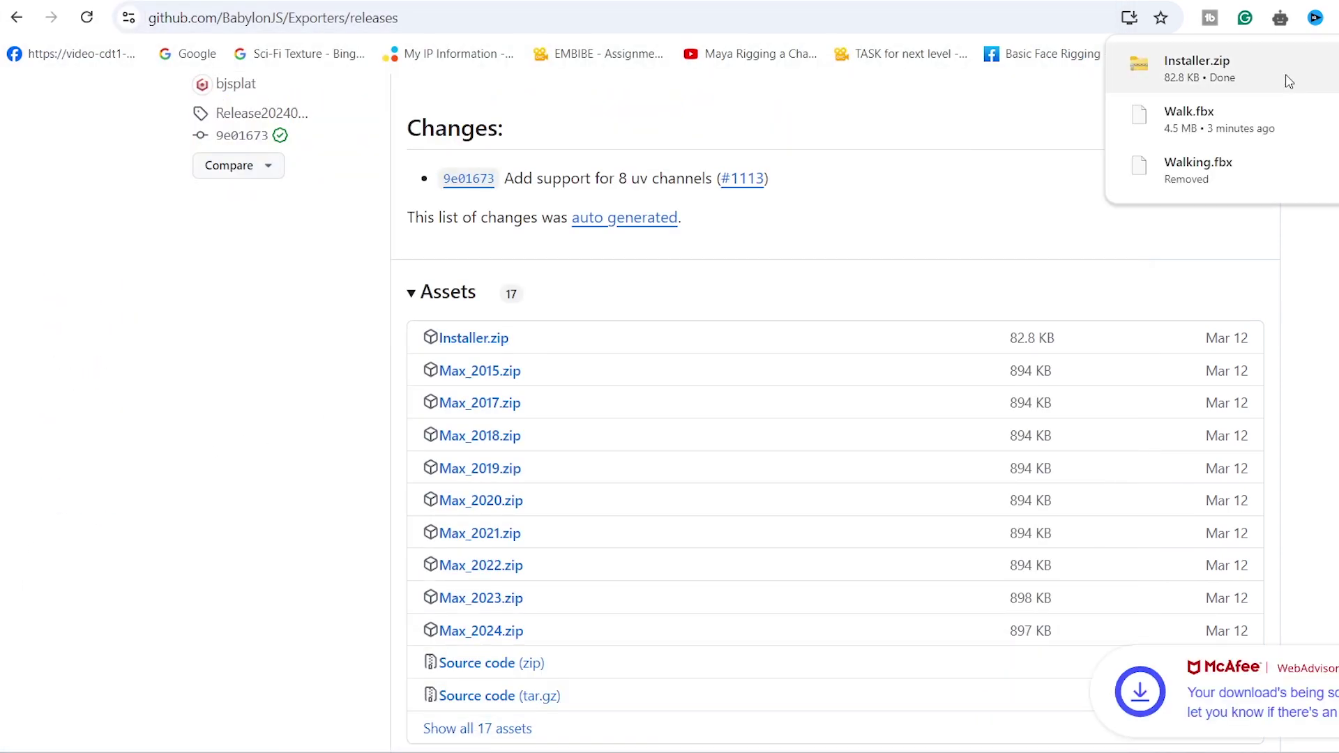
Show the downloaded Installer archive in its folder and extract it on the Desktop.
left_click(1337, 65)
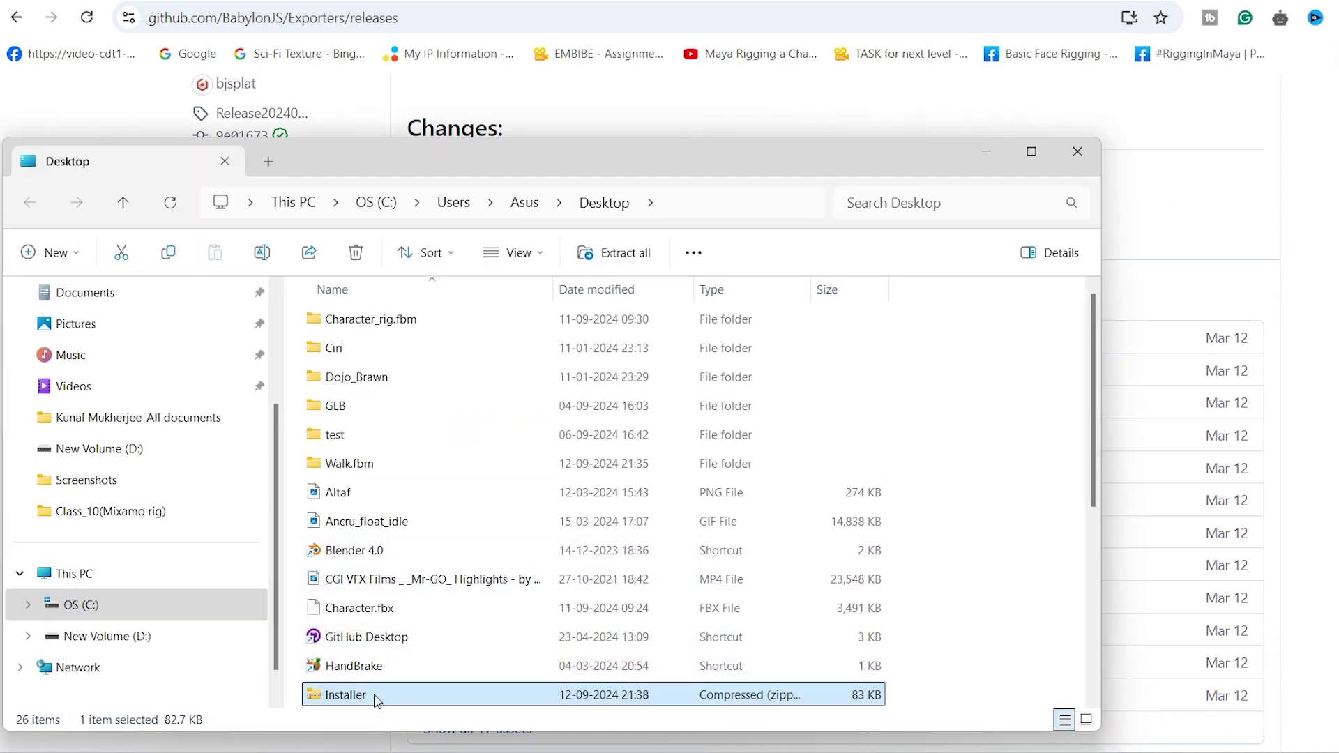
right_click(377, 702)
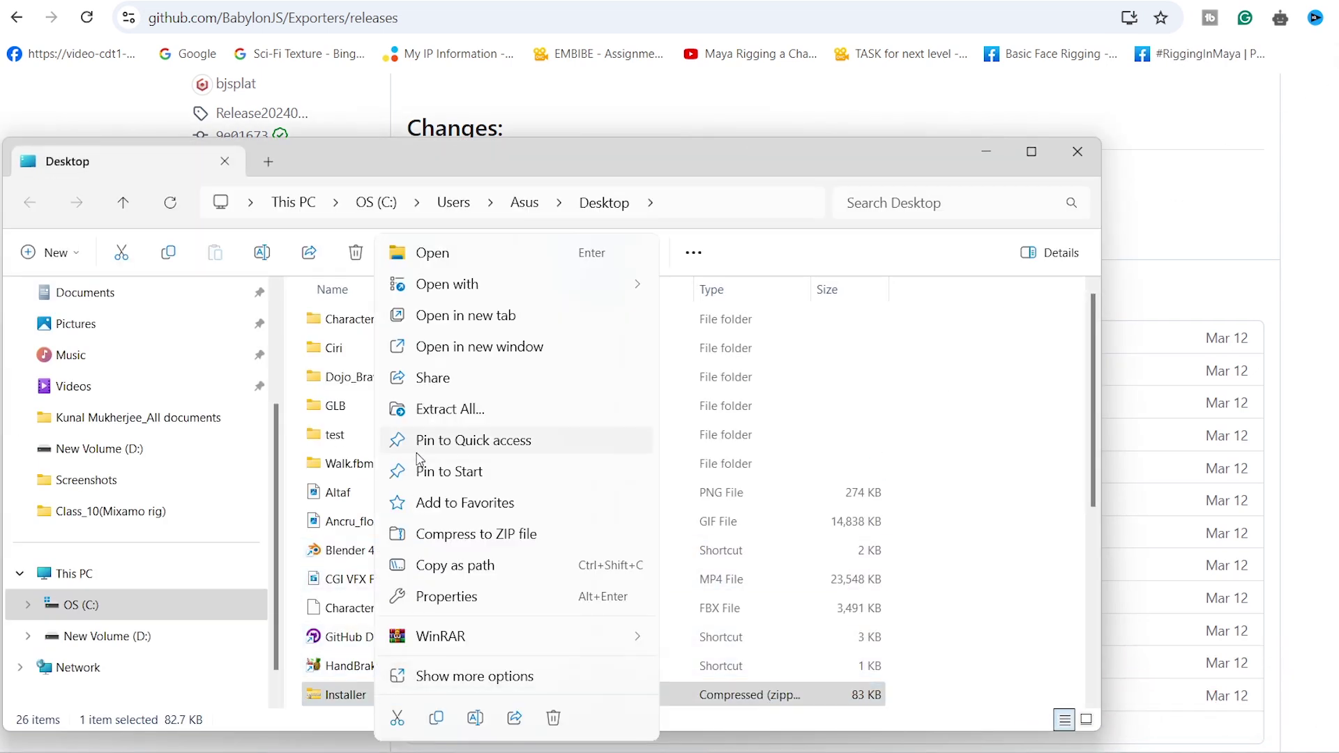
left_click(444, 412)
left_click(923, 563)
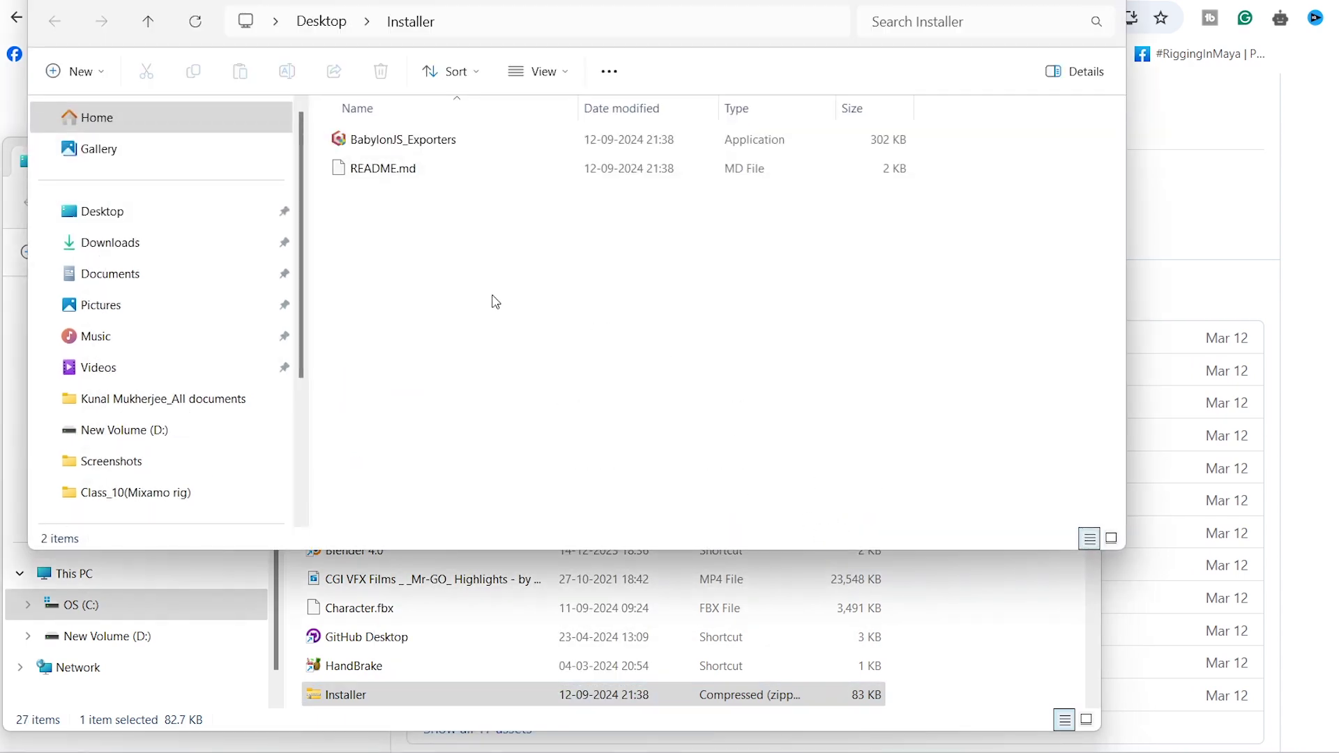
Run the BabylonJS_Exporters application as administrator and show its Autodesk - Maya installations.
left_click(407, 145)
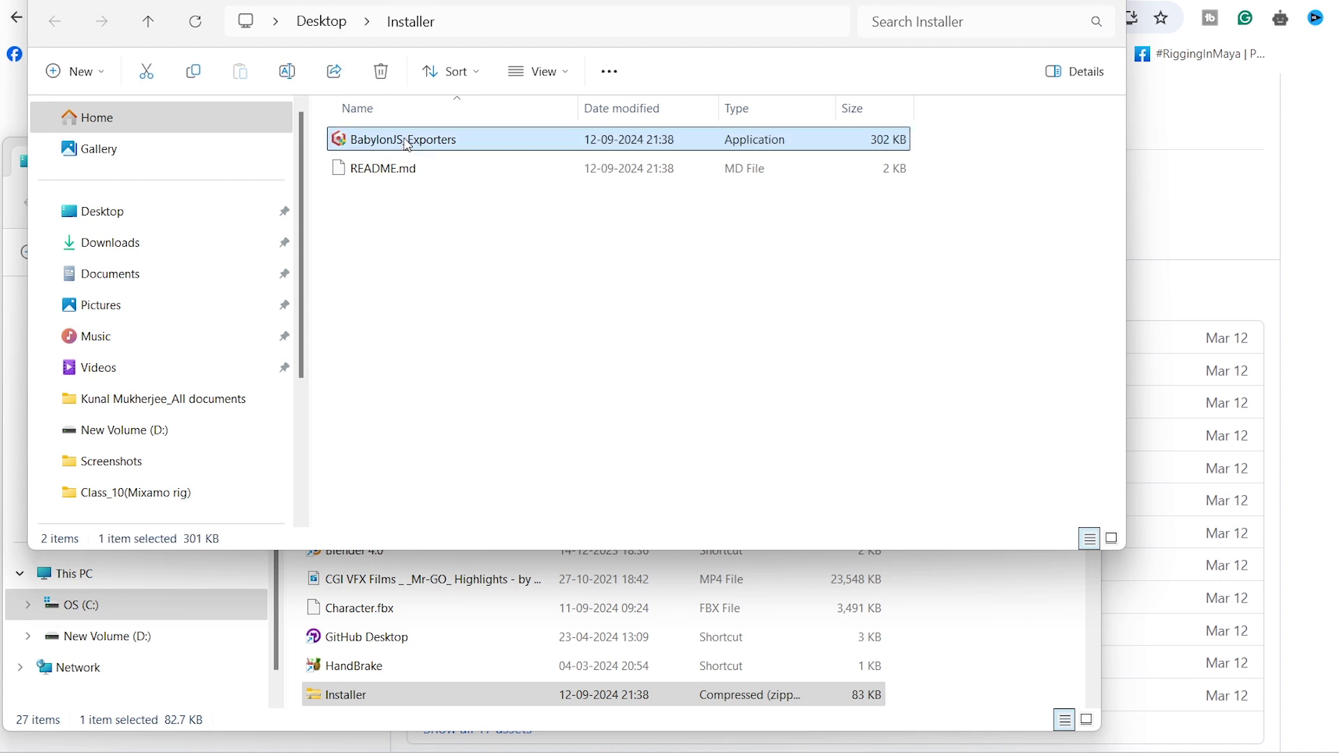
right_click(407, 145)
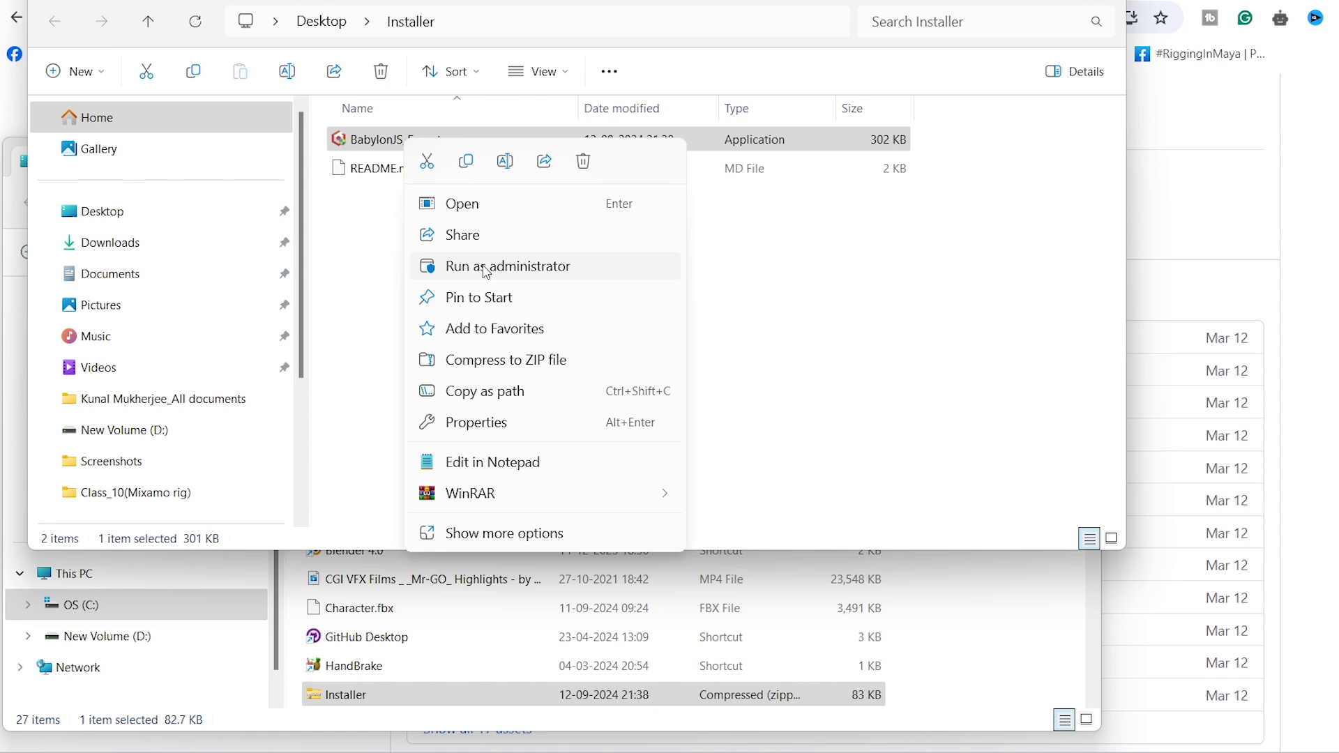
left_click(486, 271)
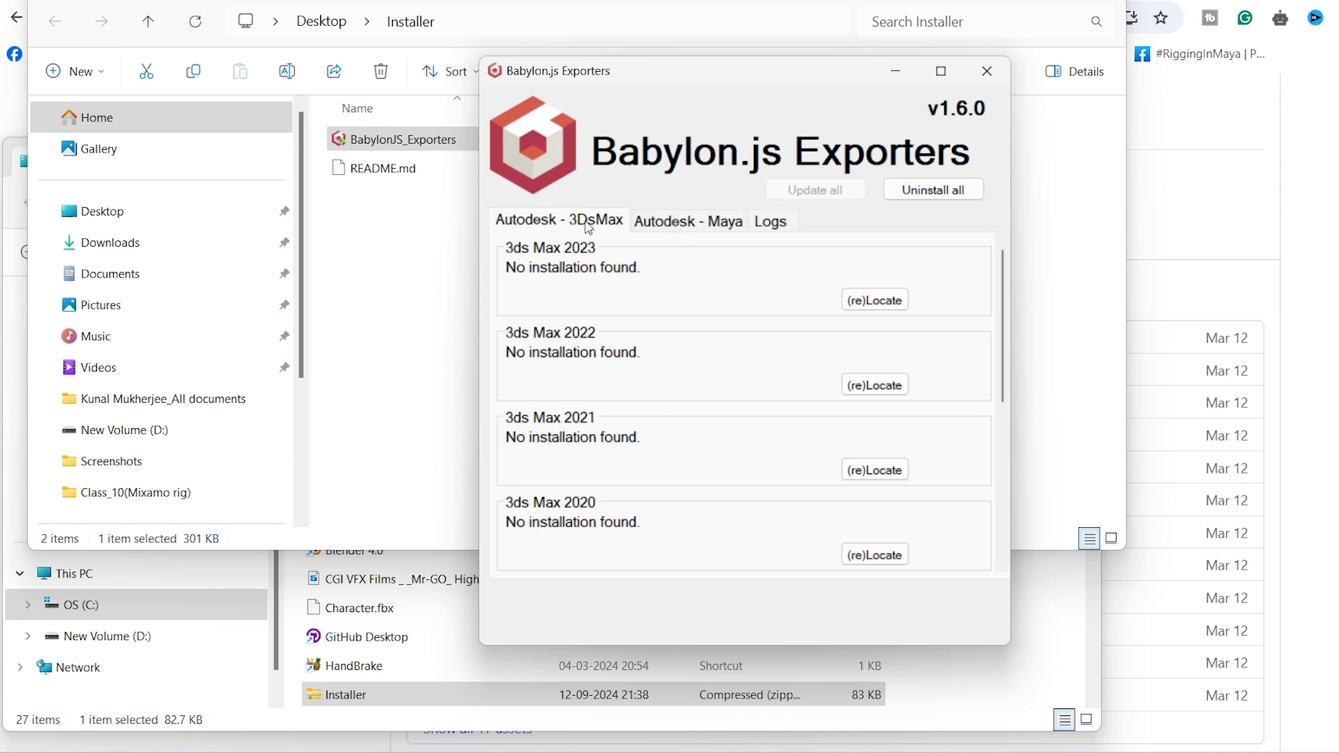
left_click(668, 223)
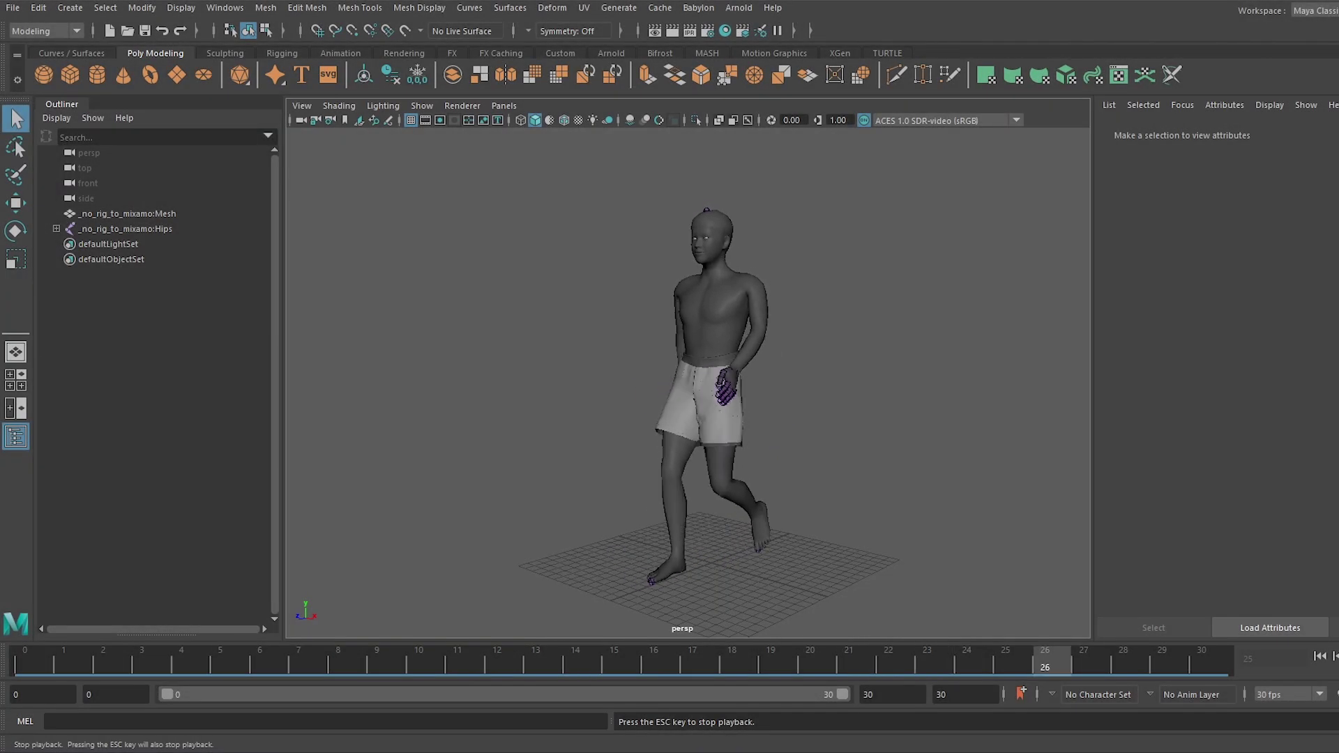
Switch to Maya, stop the walk playback, and search the Plug-in Manager for "babylo".
key("Escape")
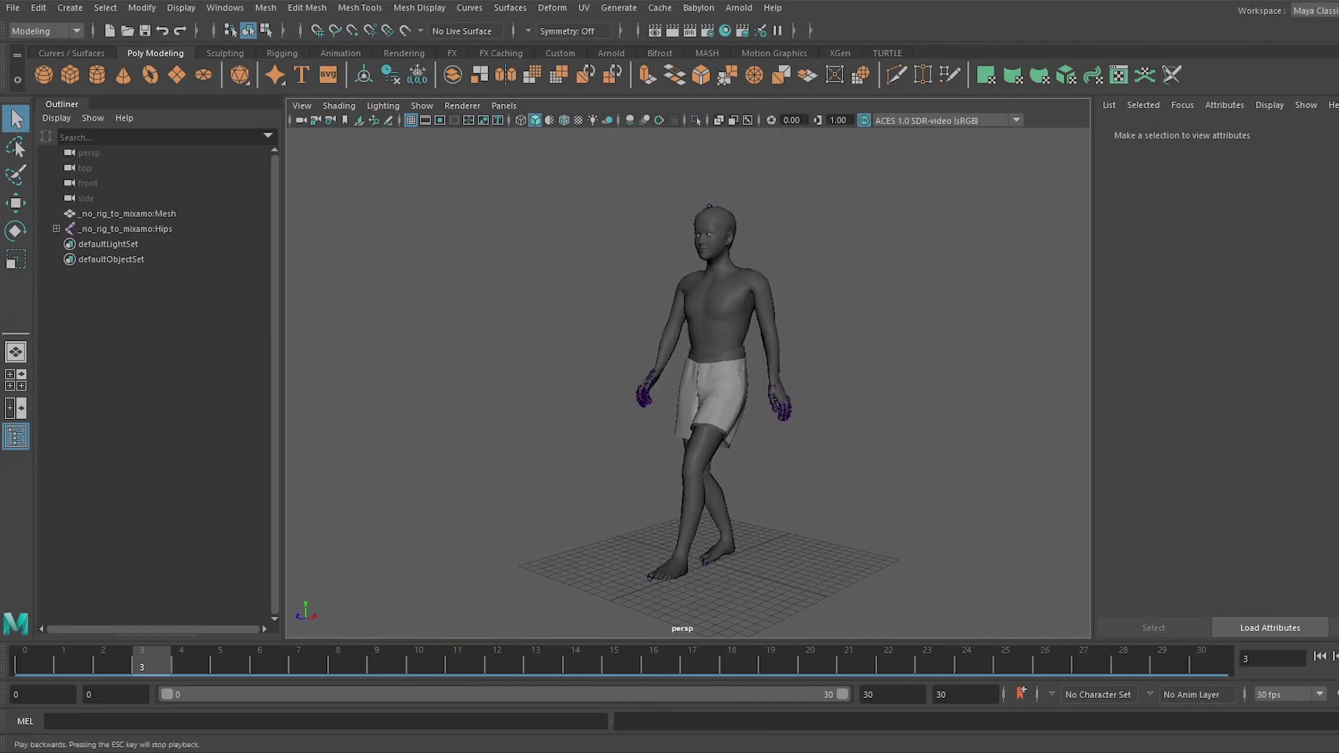
left_click(232, 11)
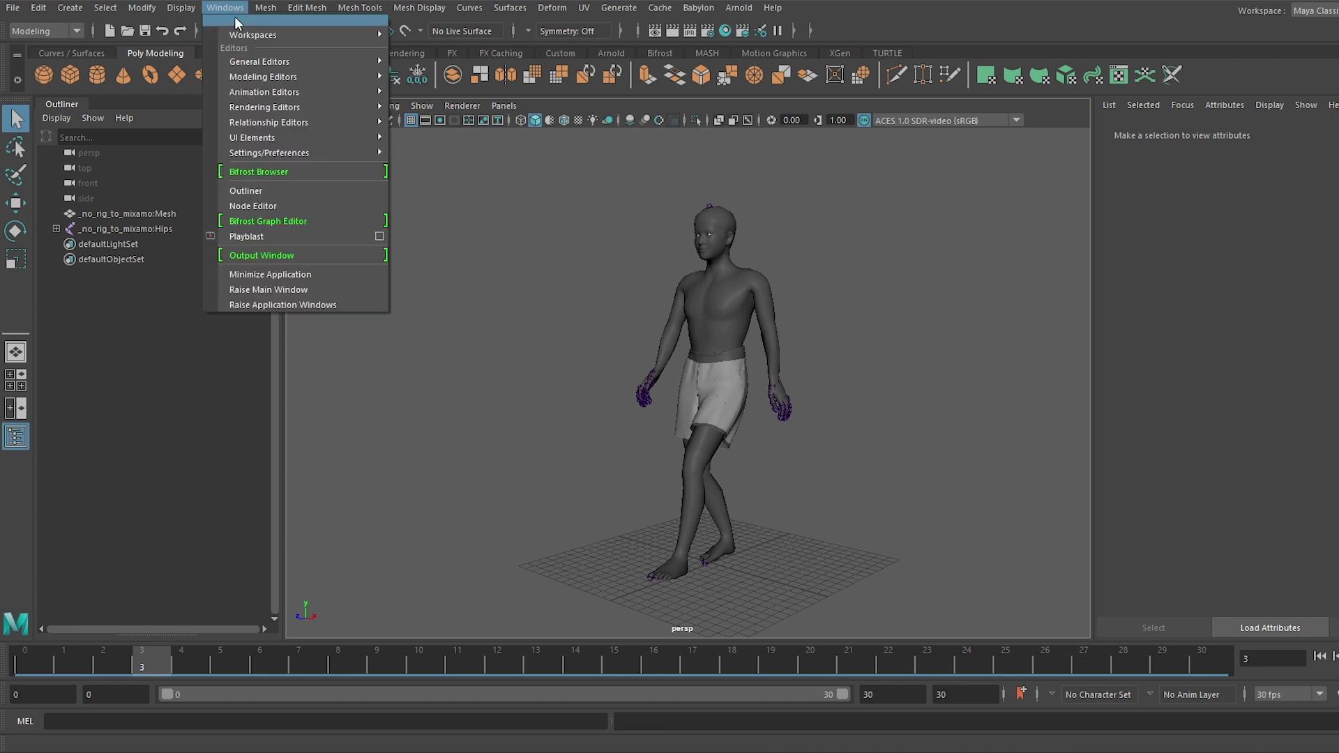
mouse_move(313, 153)
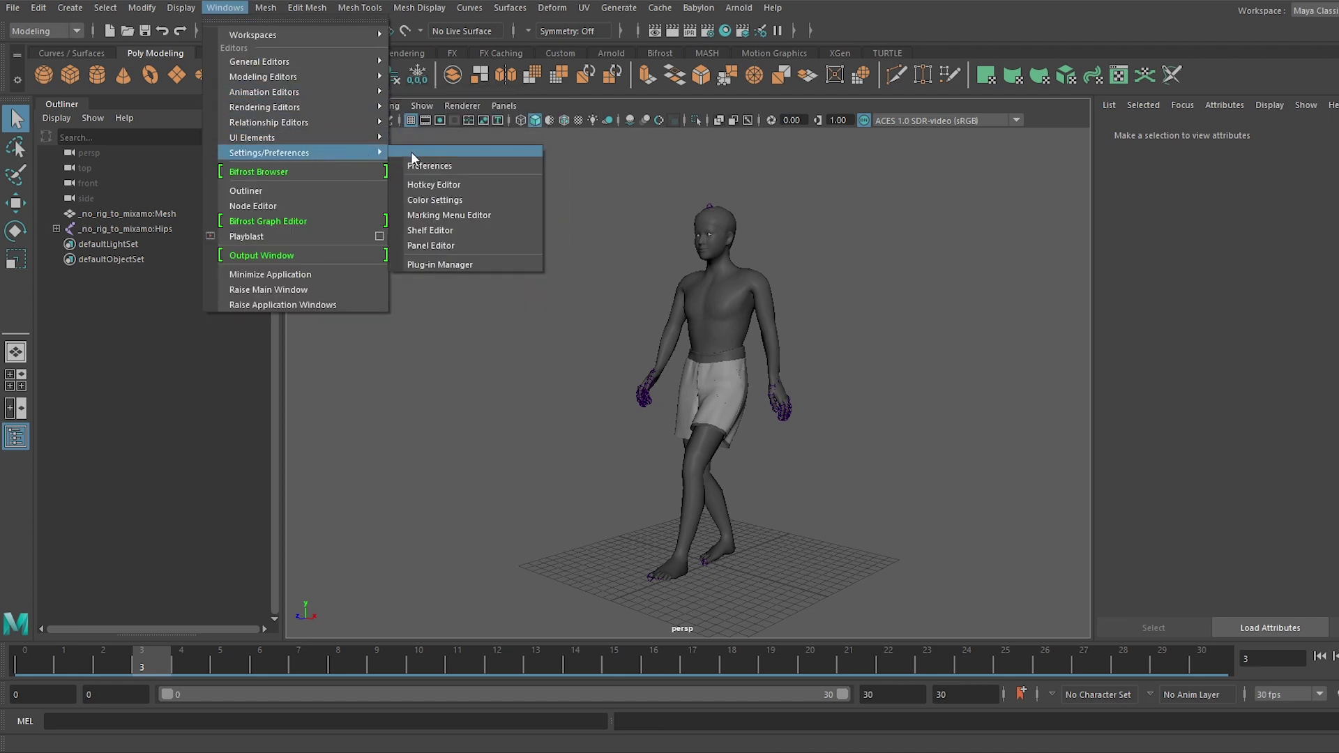
left_click(455, 263)
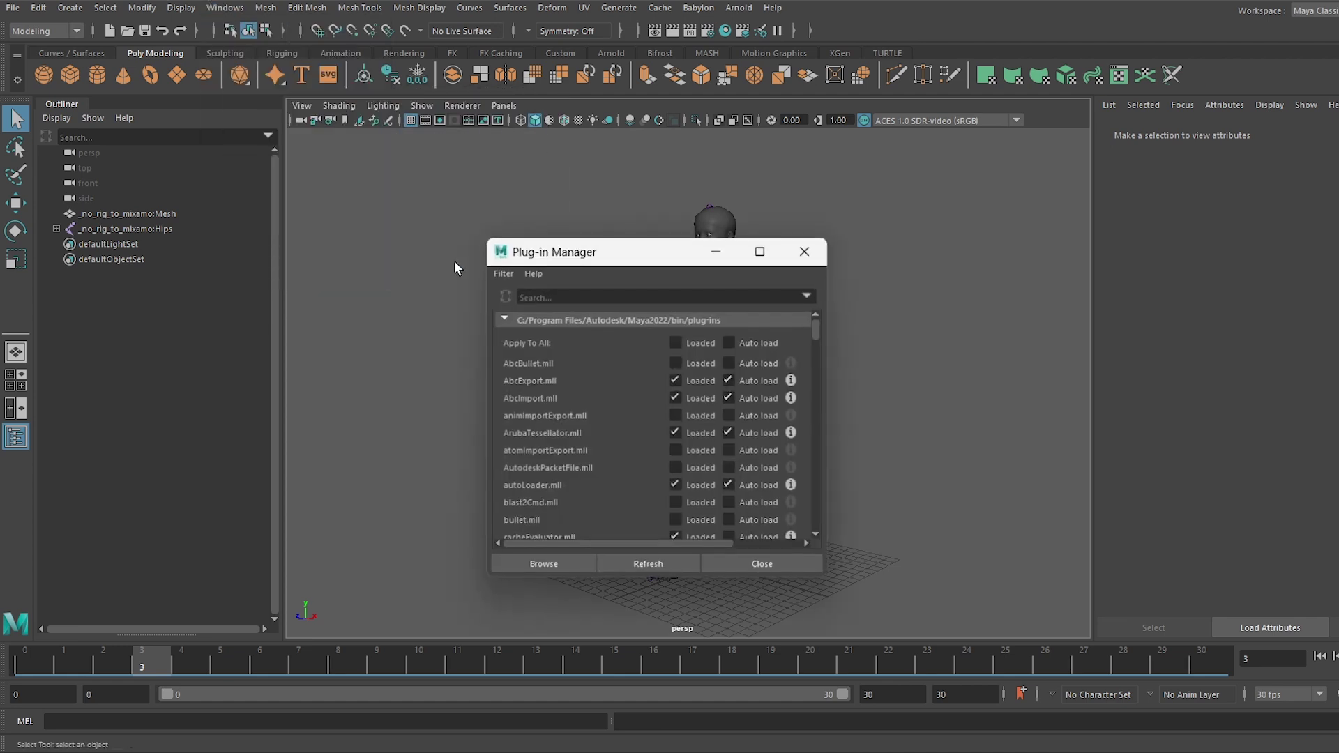
left_click(581, 297)
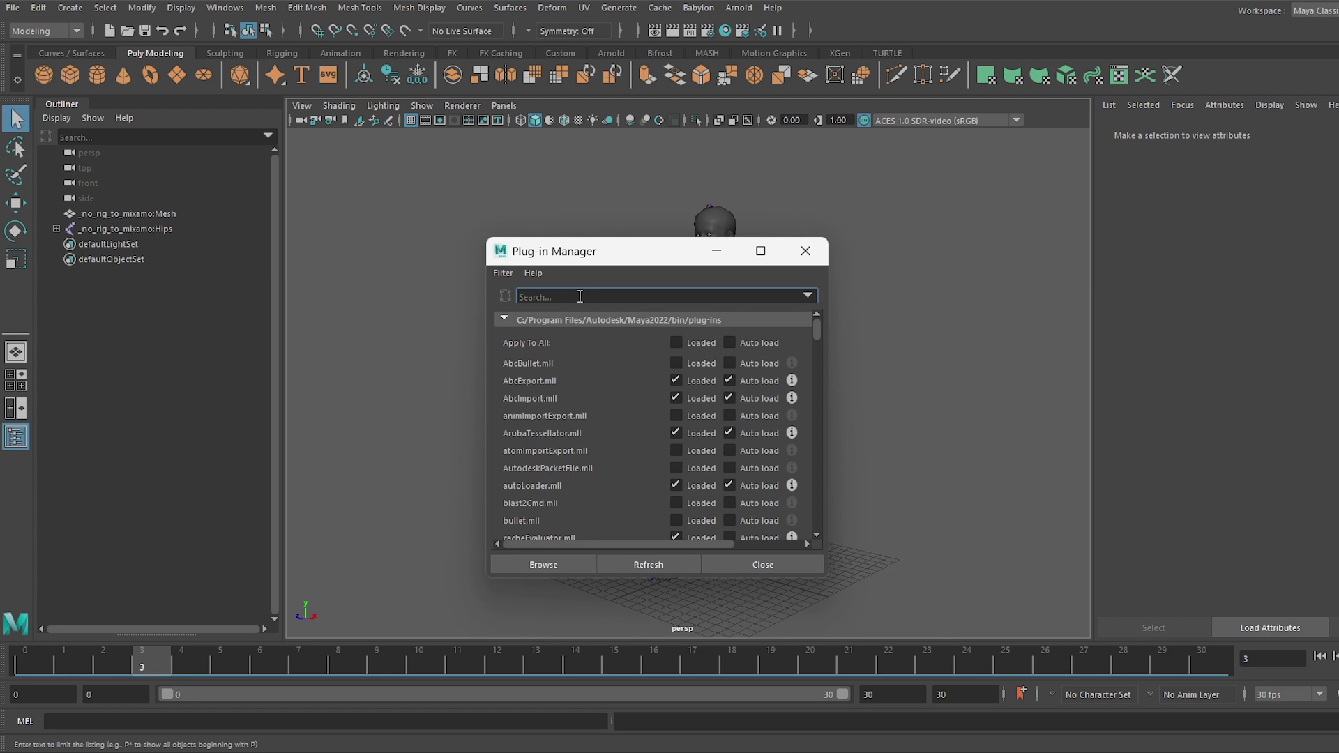
type("babyl")
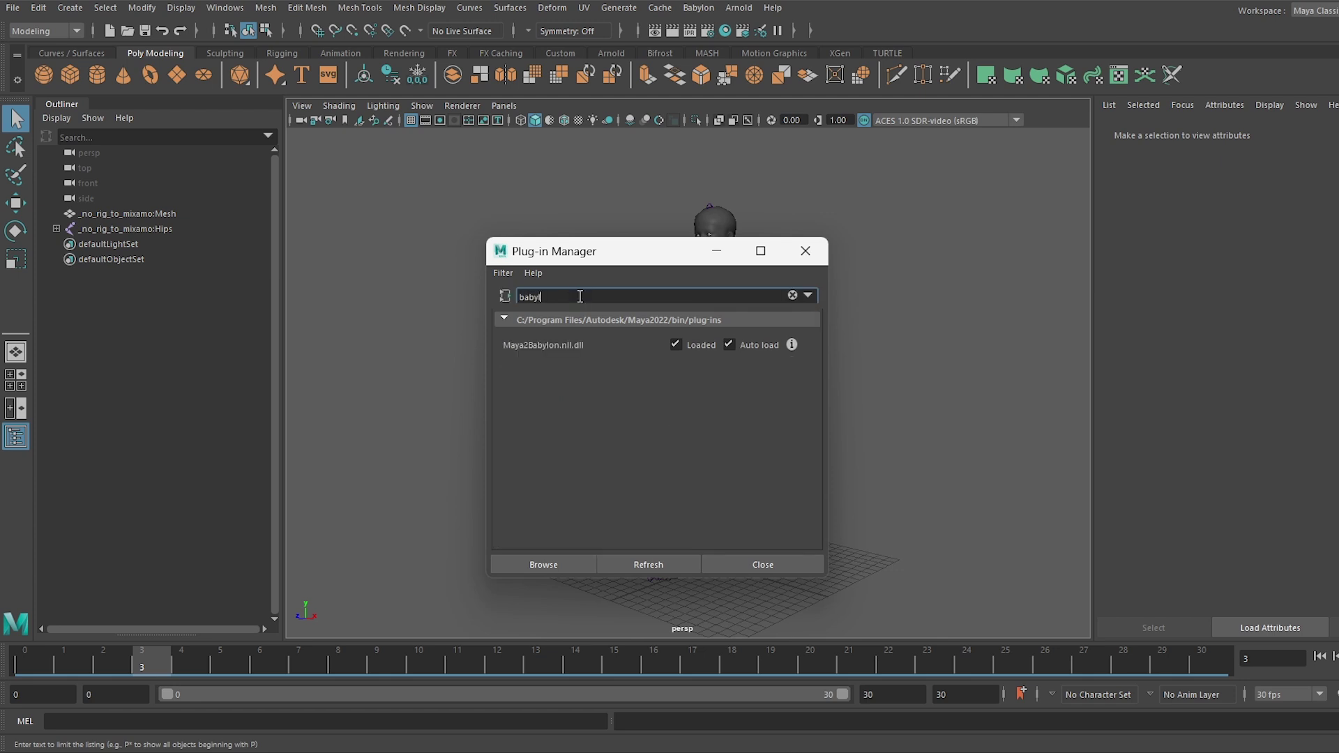
type("o")
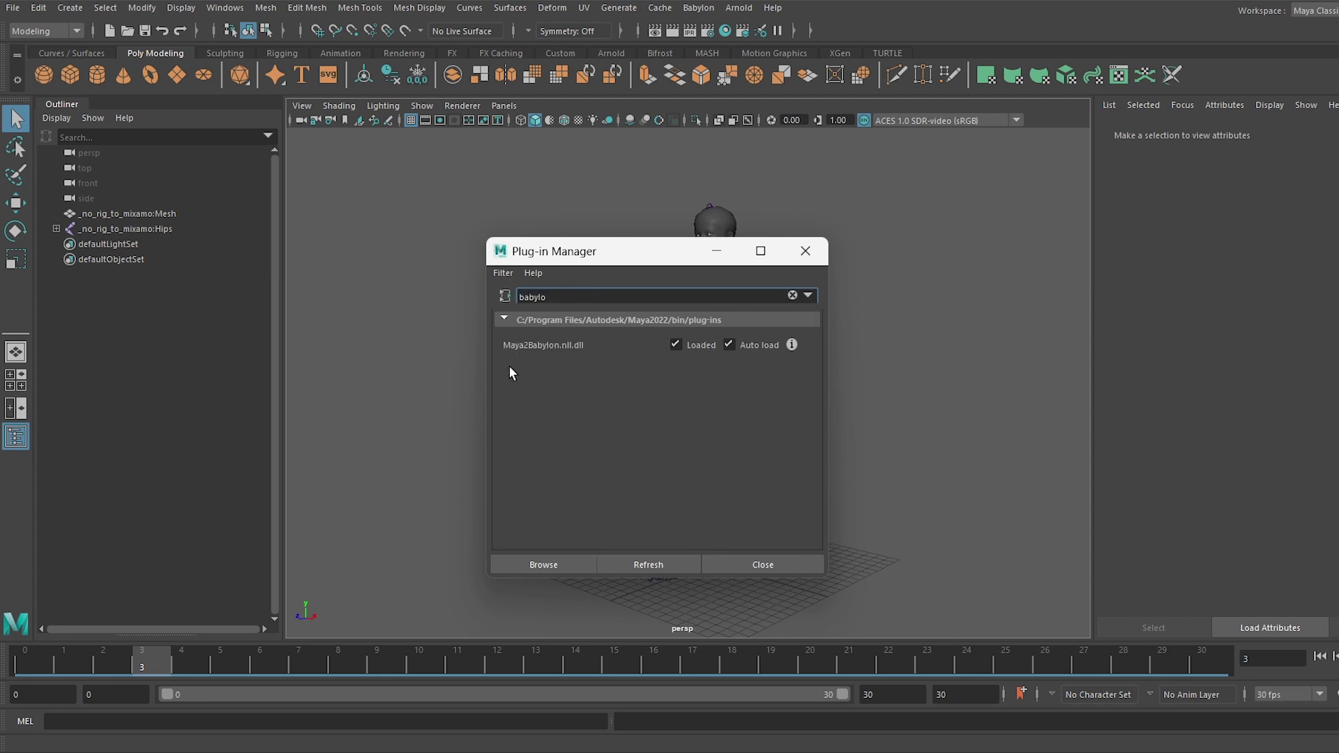
Unload and reload the Maya2Babylon.nll.dll plug-in with auto load enabled, and close the Plug-in Manager.
left_click(676, 345)
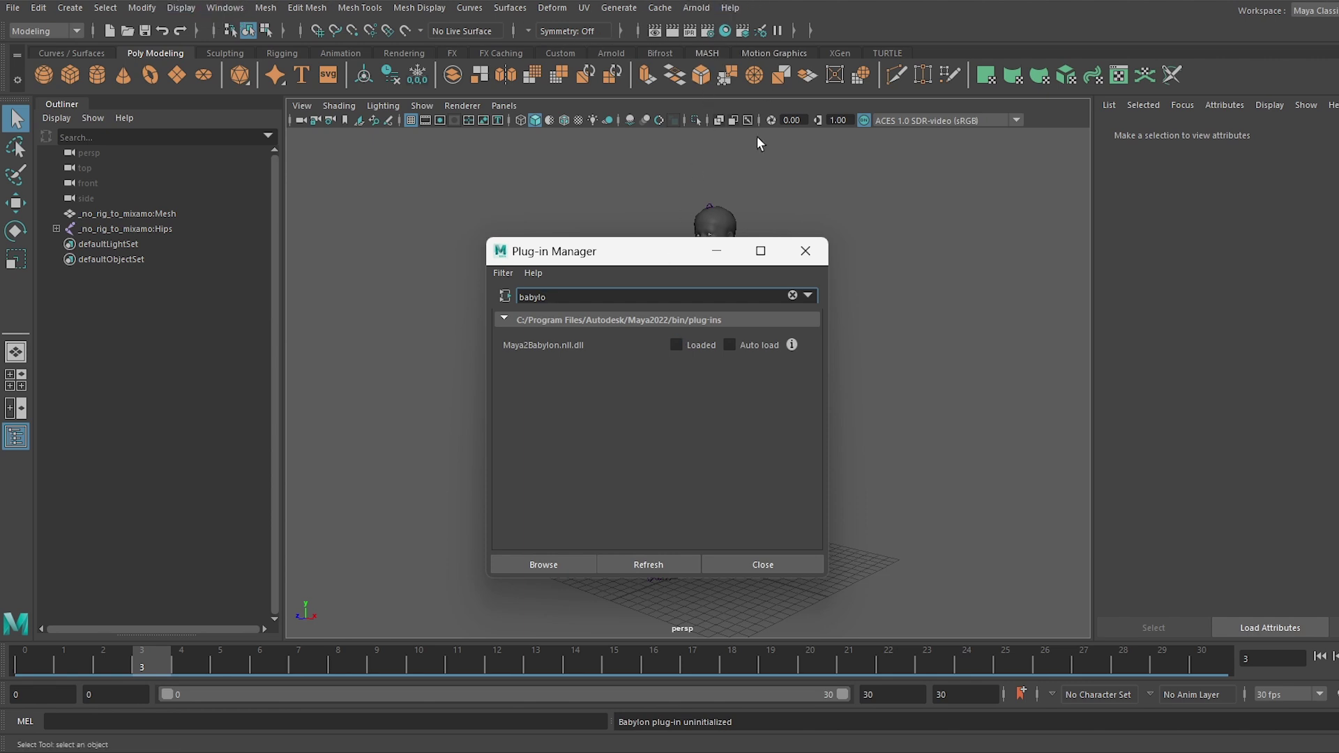
left_click(689, 346)
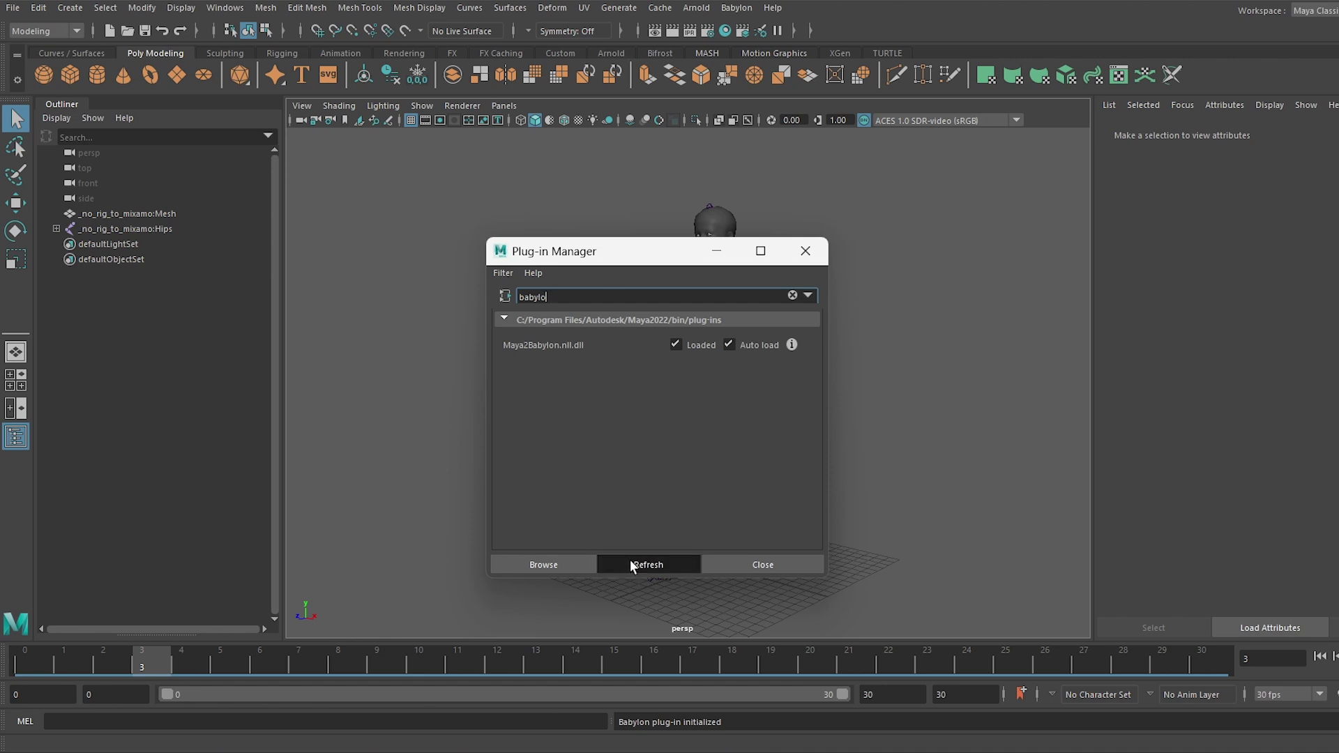
left_click(749, 563)
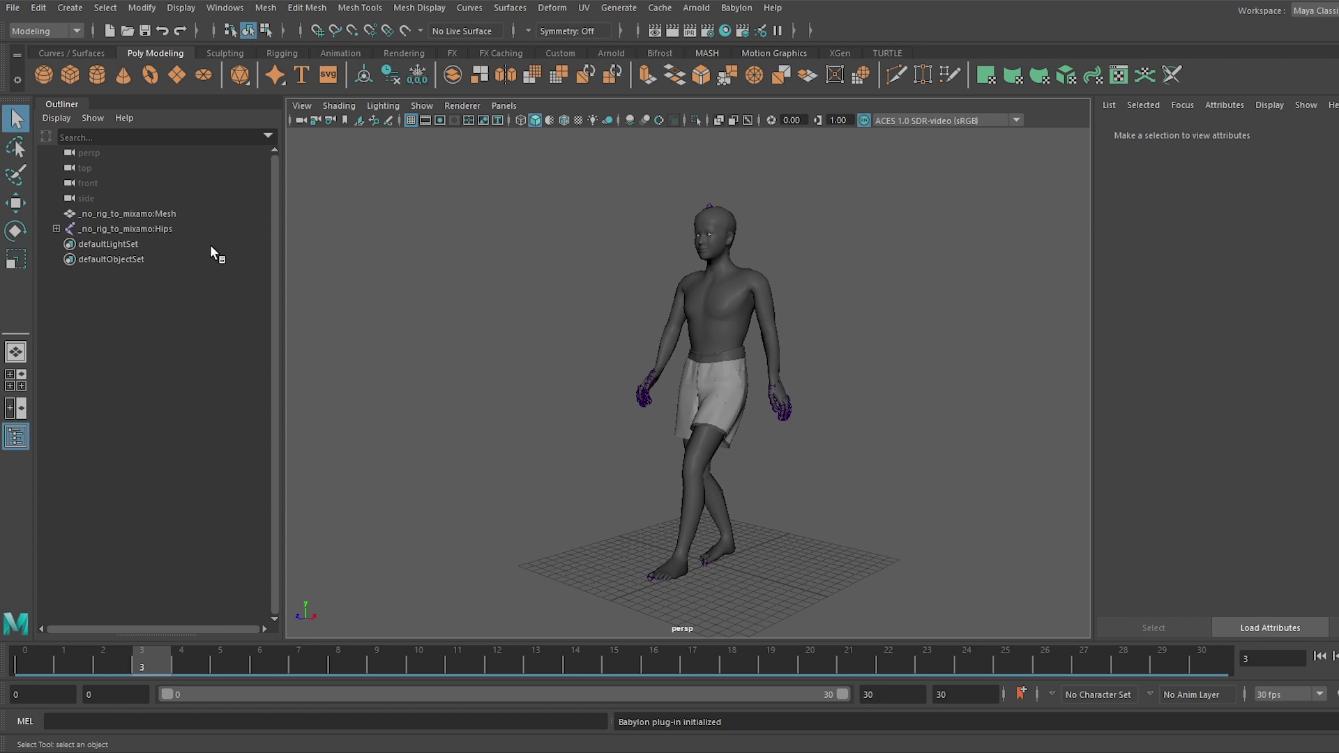
Select the character's Hips joint and Mesh together and open the Babylon File Exporter.
left_click(127, 228)
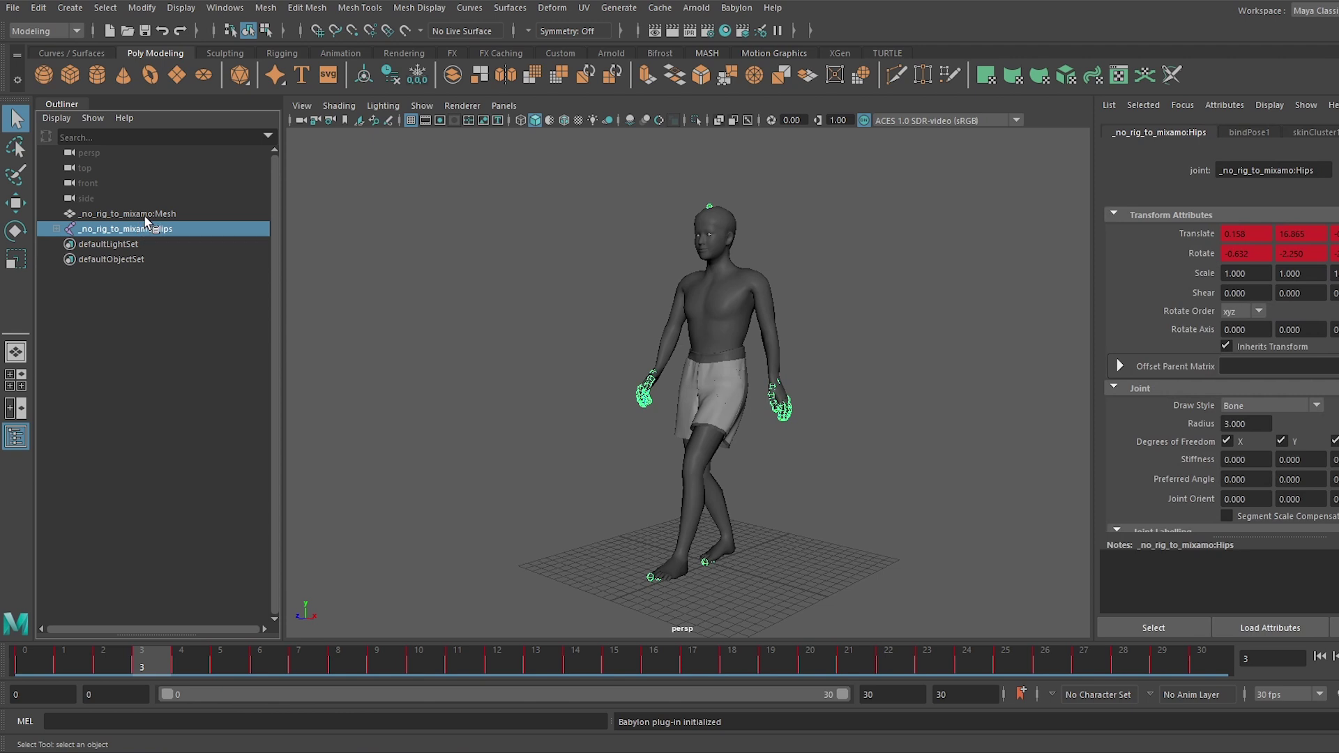
left_click(127, 215, "ctrl")
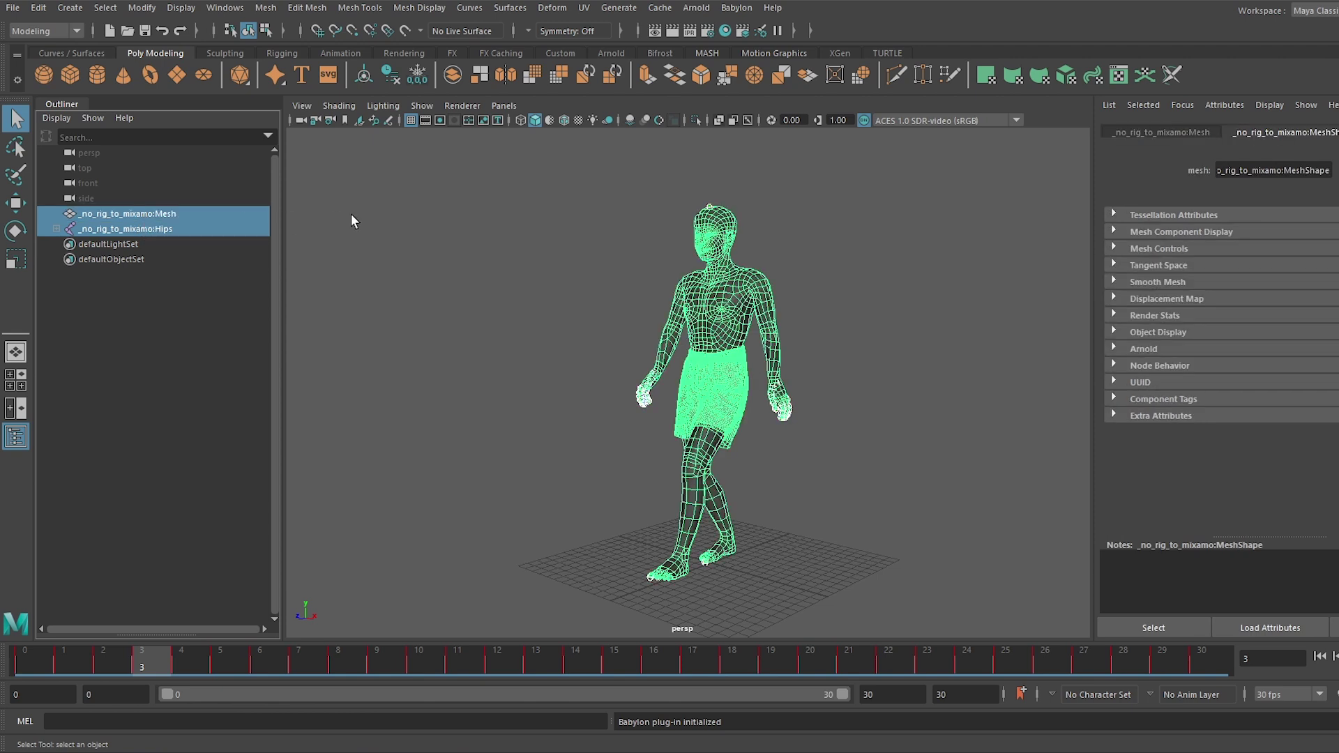
left_click(736, 8)
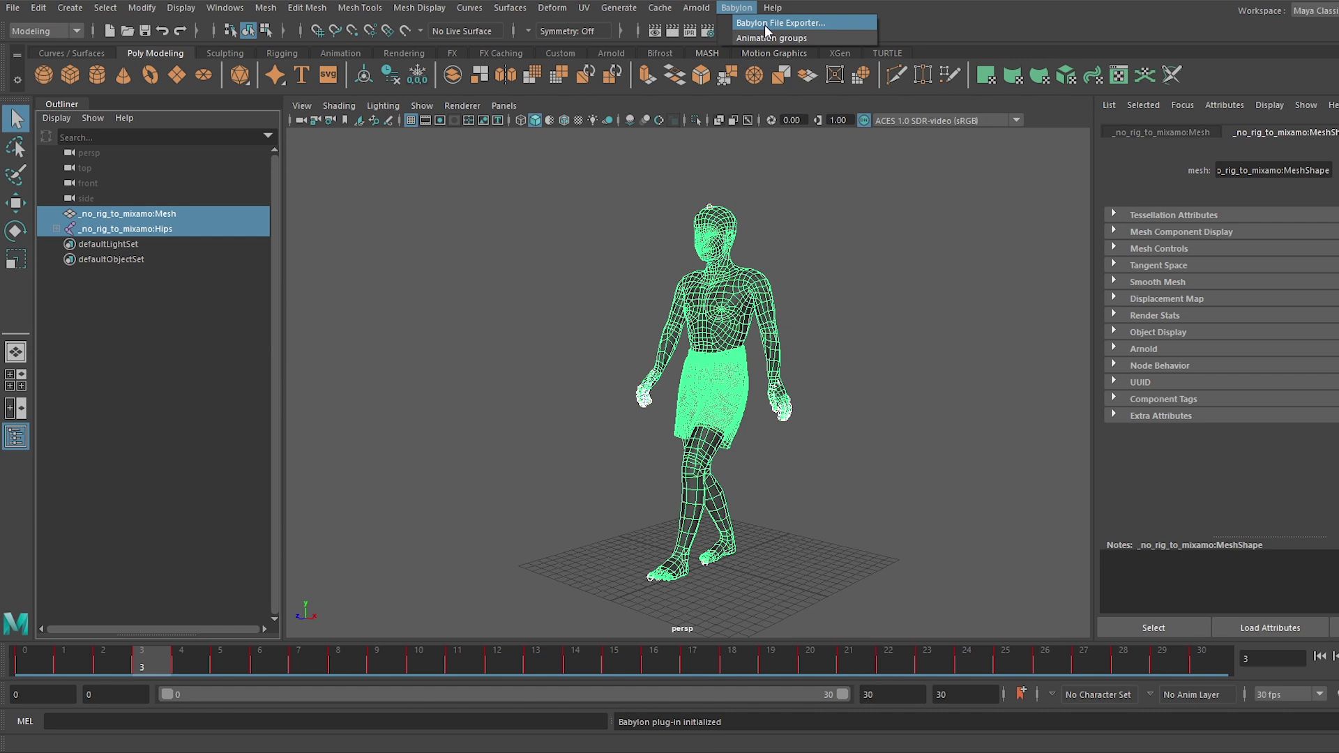
left_click(765, 24)
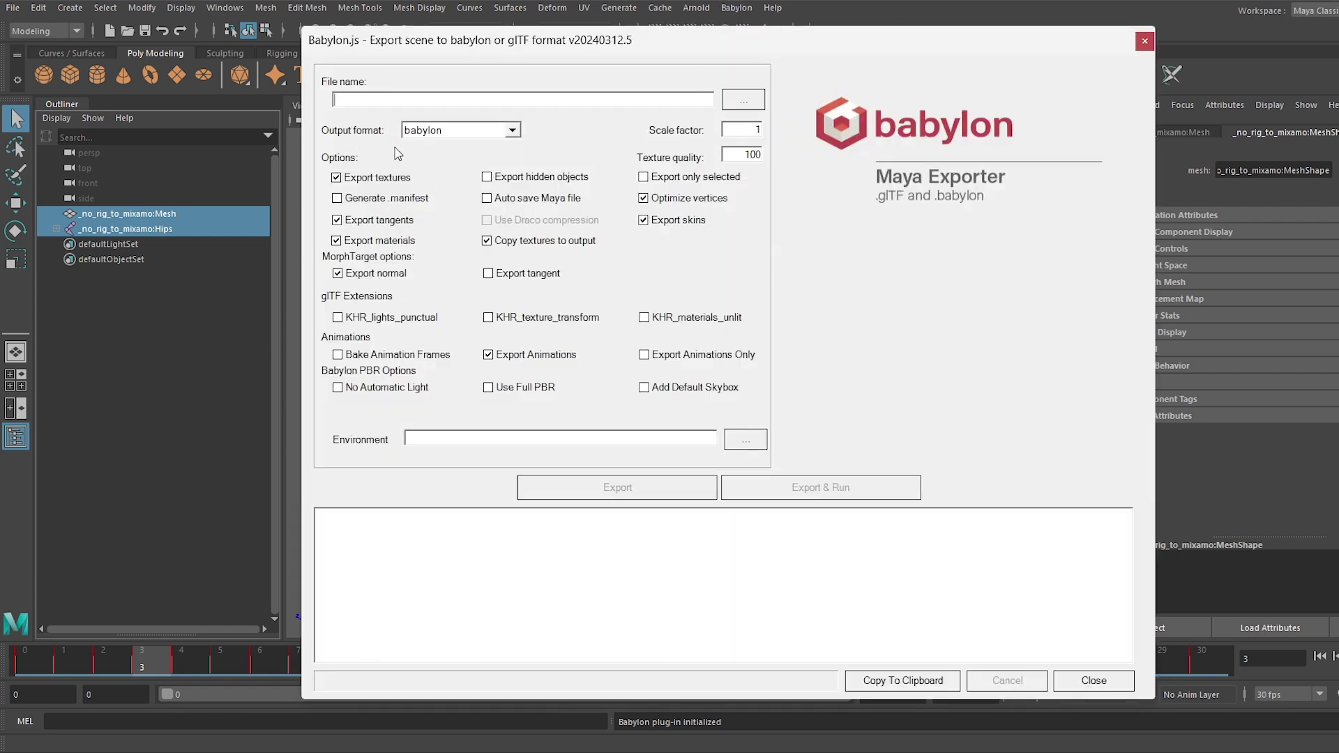
Set the output format to glb and the output file to Test.glb in the Desktop GLB folder, replacing the existing file.
left_click(513, 130)
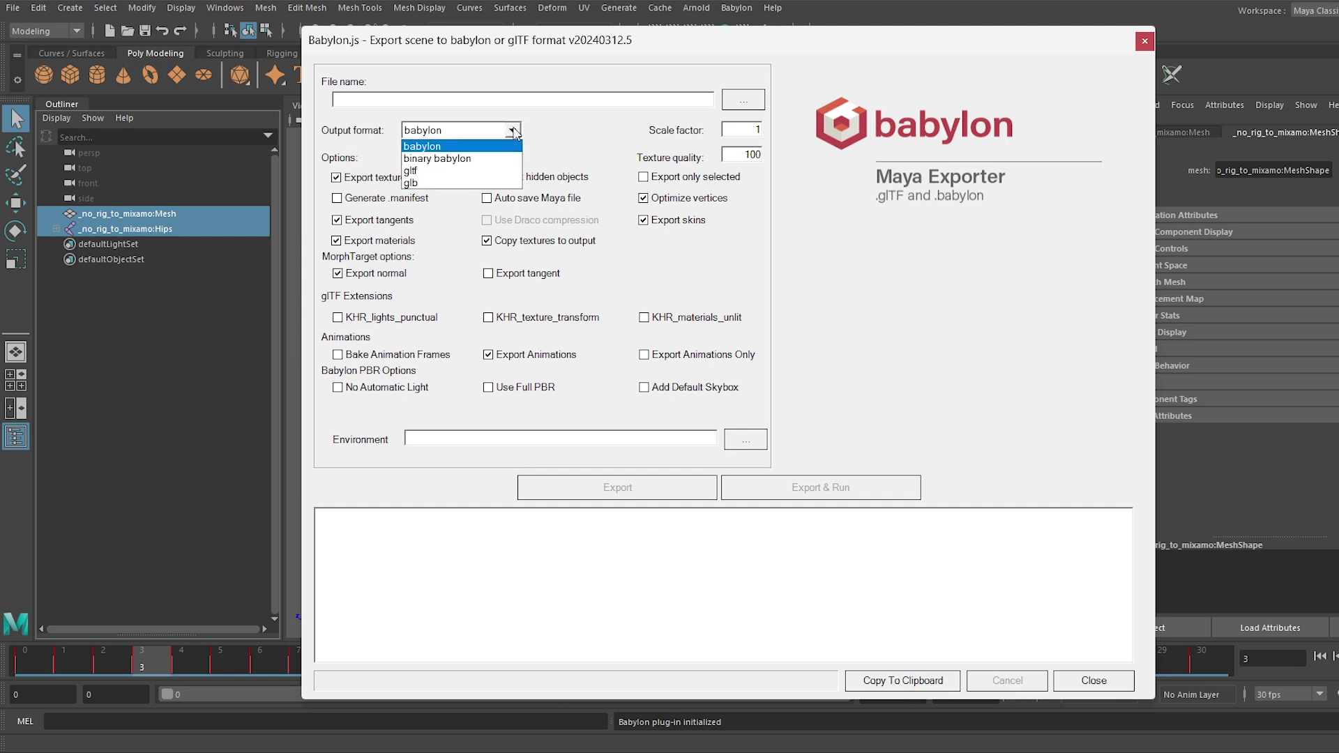
left_click(466, 183)
left_click(743, 103)
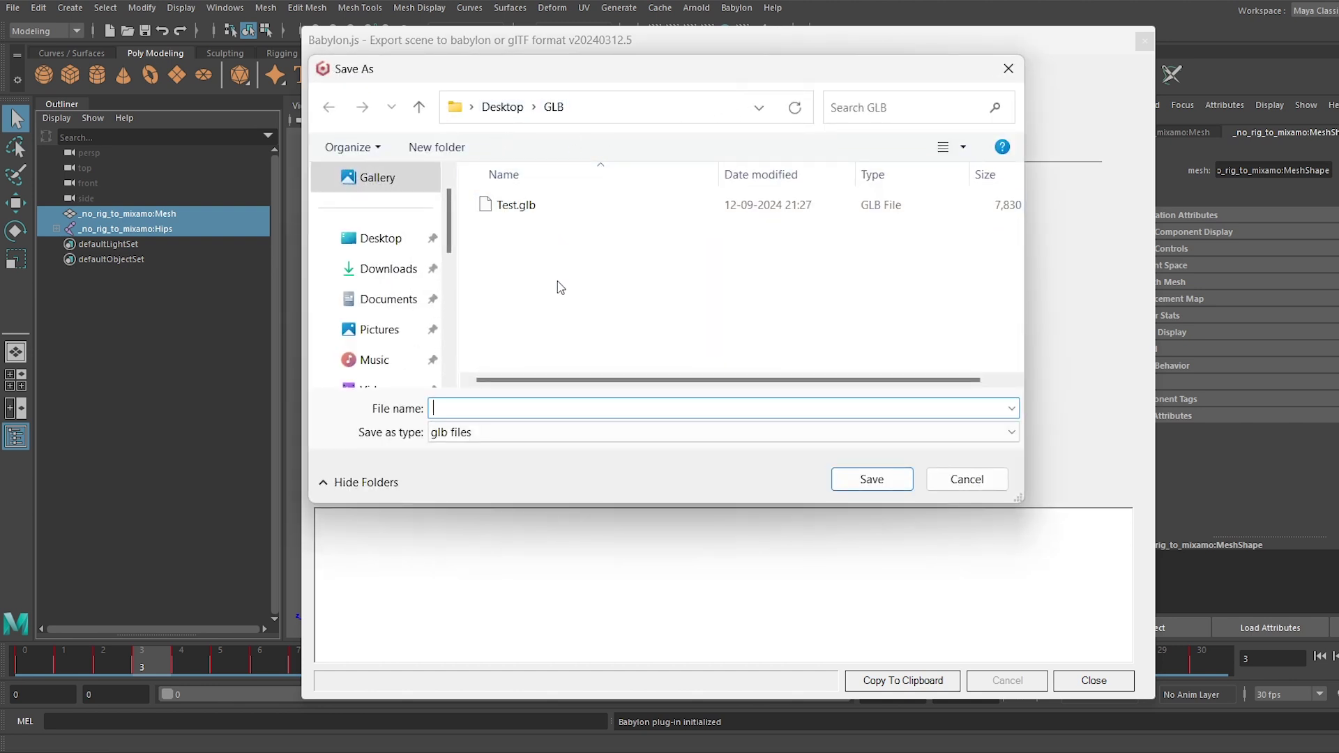
left_click(550, 207)
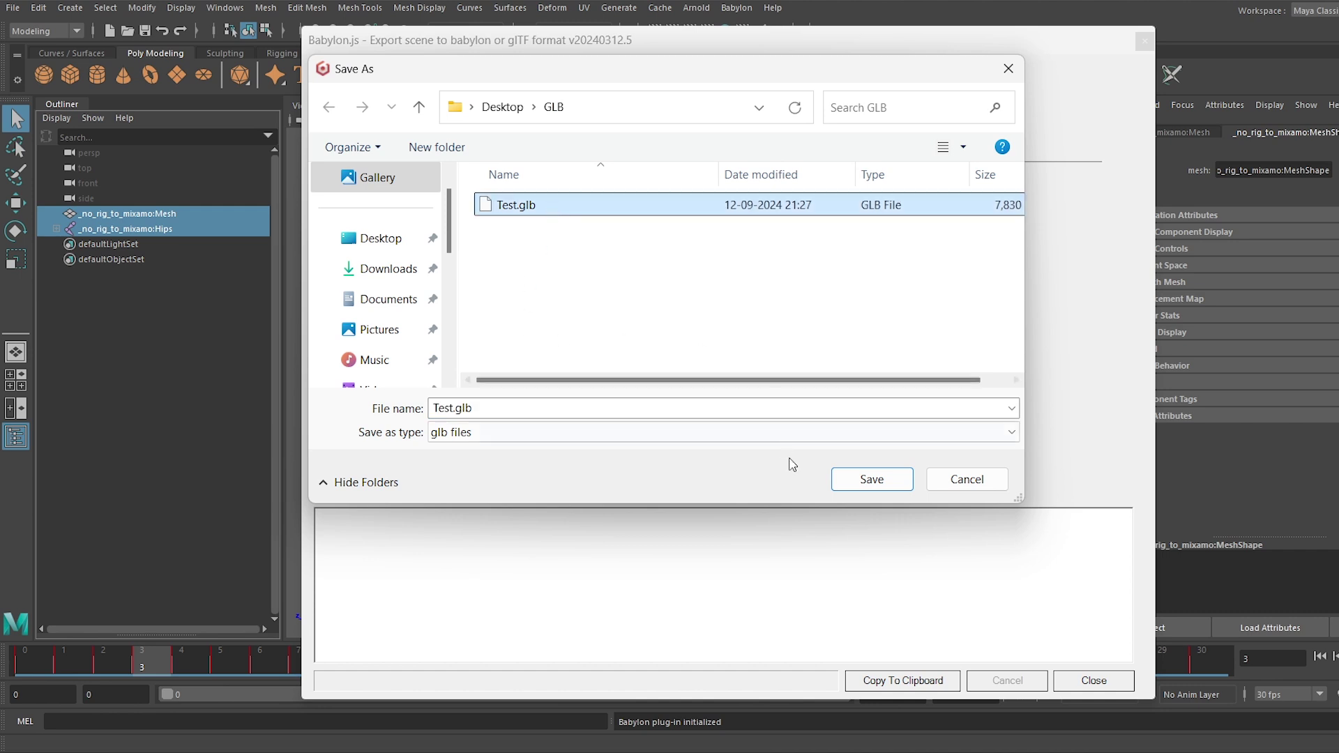
left_click(873, 481)
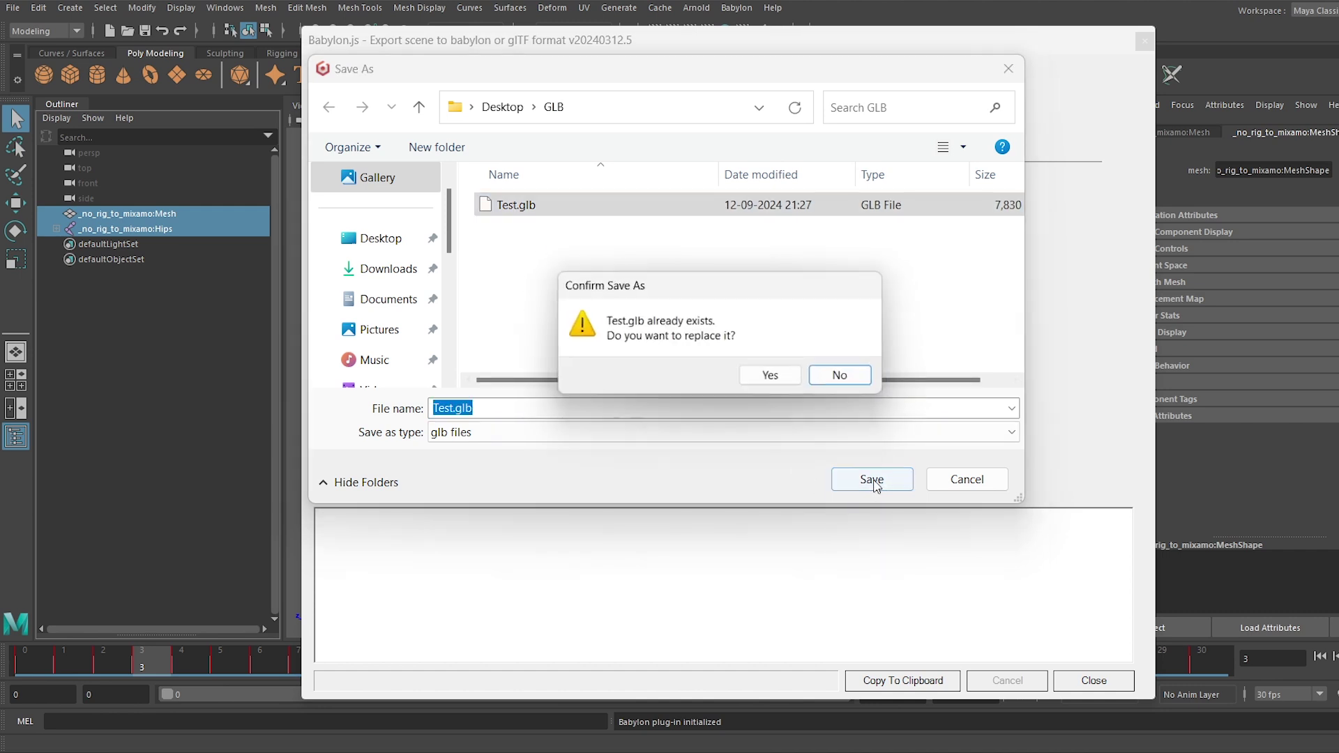
left_click(775, 378)
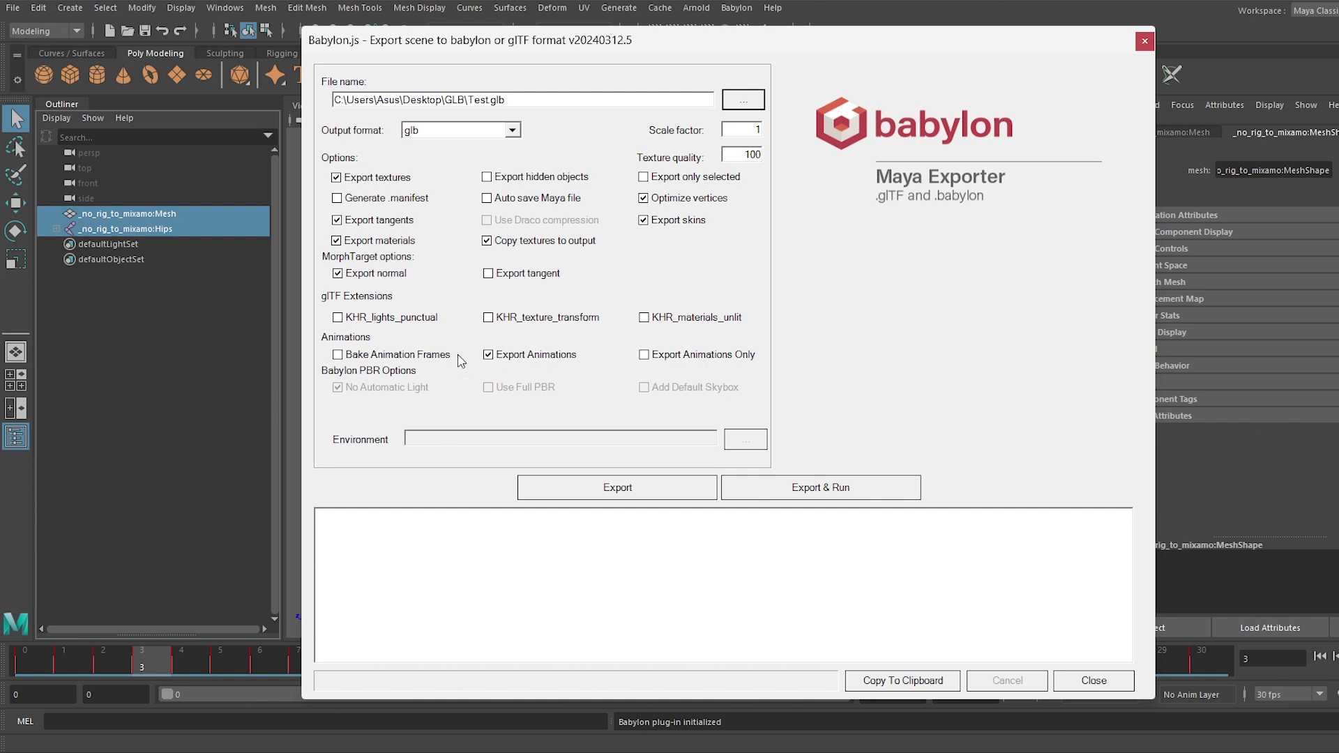
Export and run the scene with Bake Animation Frames enabled, and view the walking character from several sides in the Babylon.js sandbox.
left_click(341, 356)
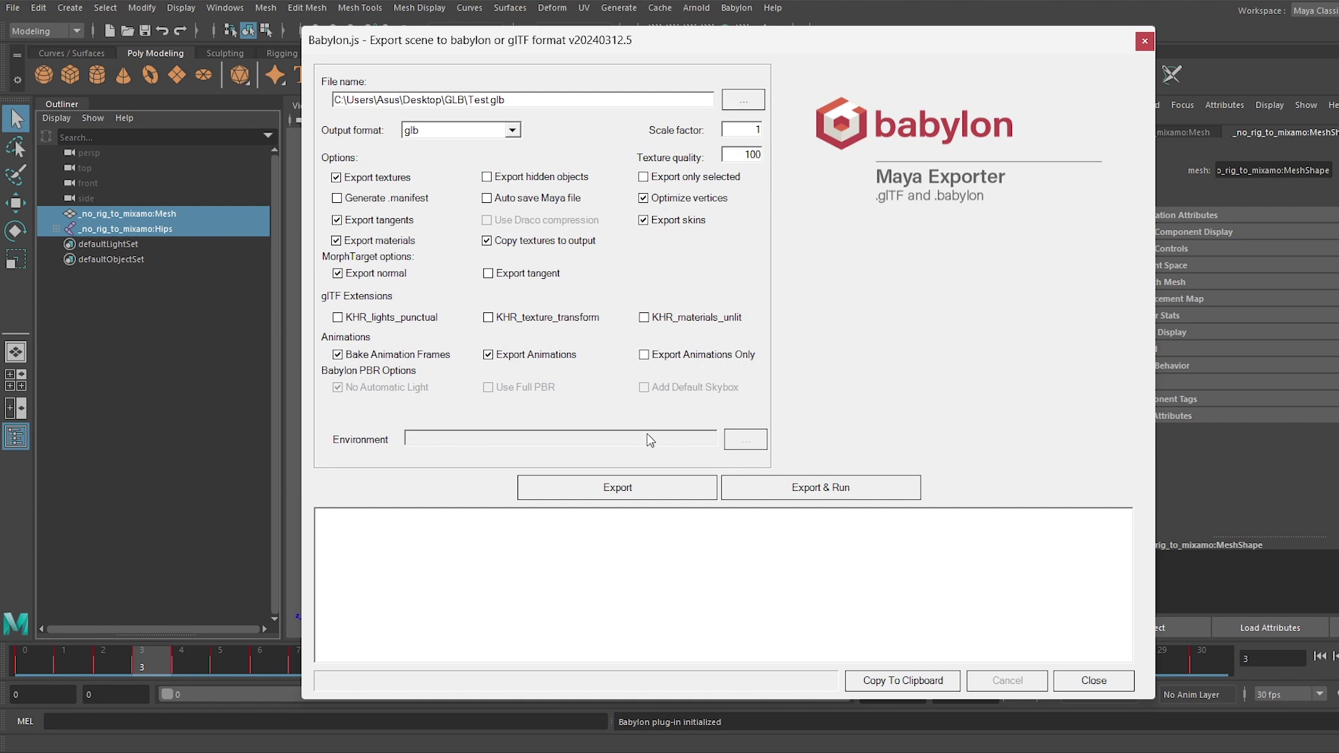
left_click(813, 491)
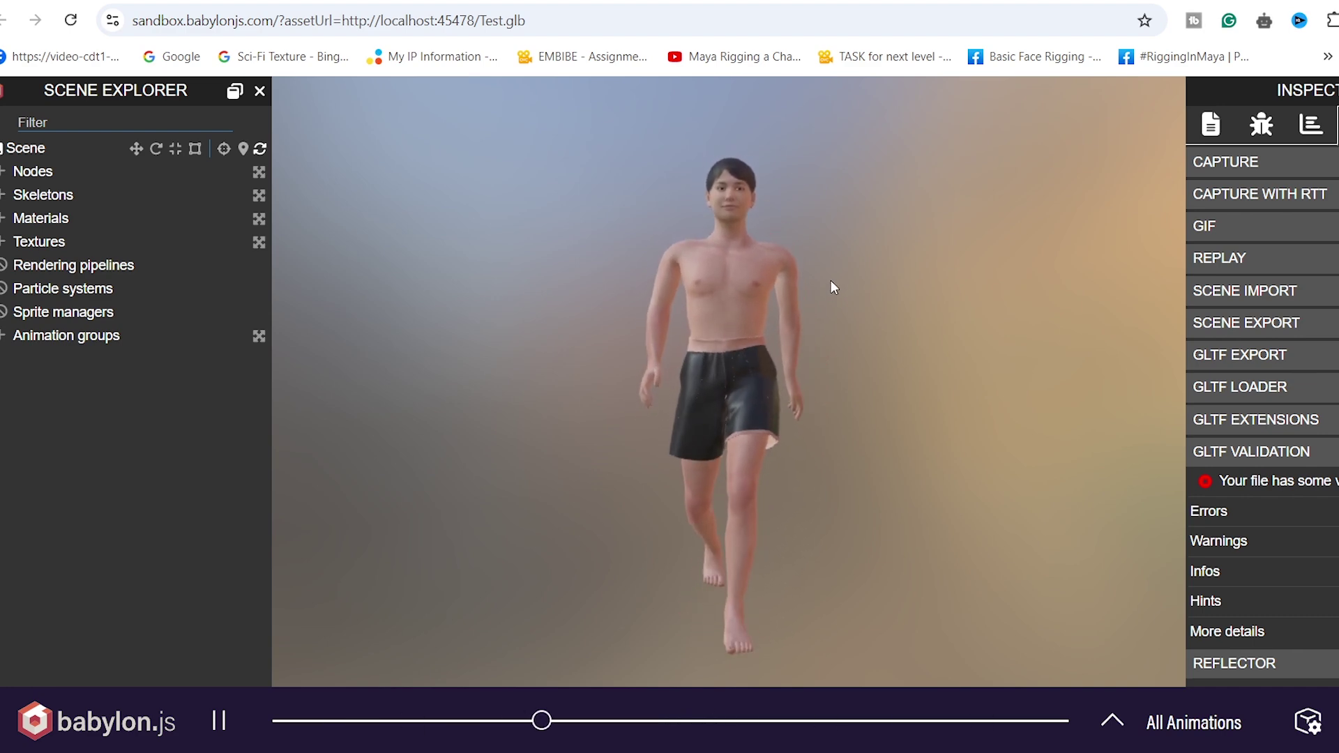
left_click_drag(881, 294, 698, 325)
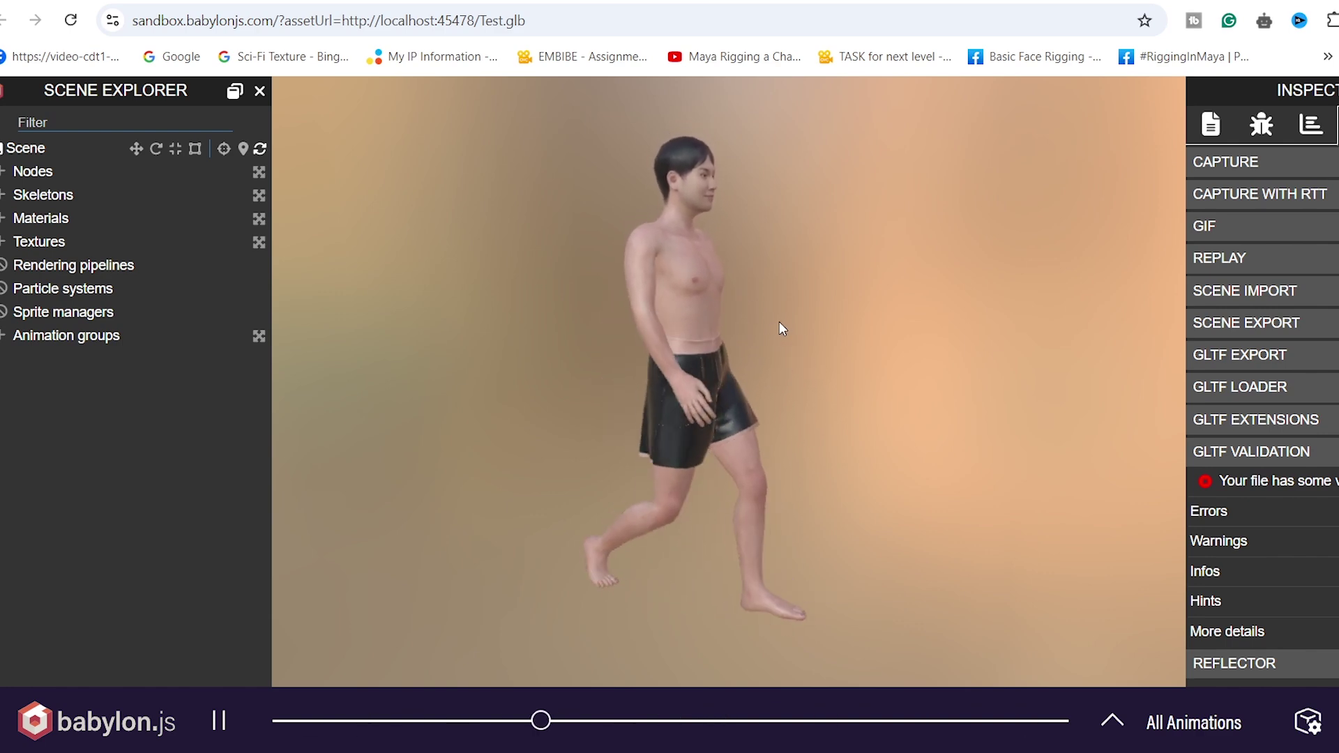
left_click_drag(867, 368, 712, 380)
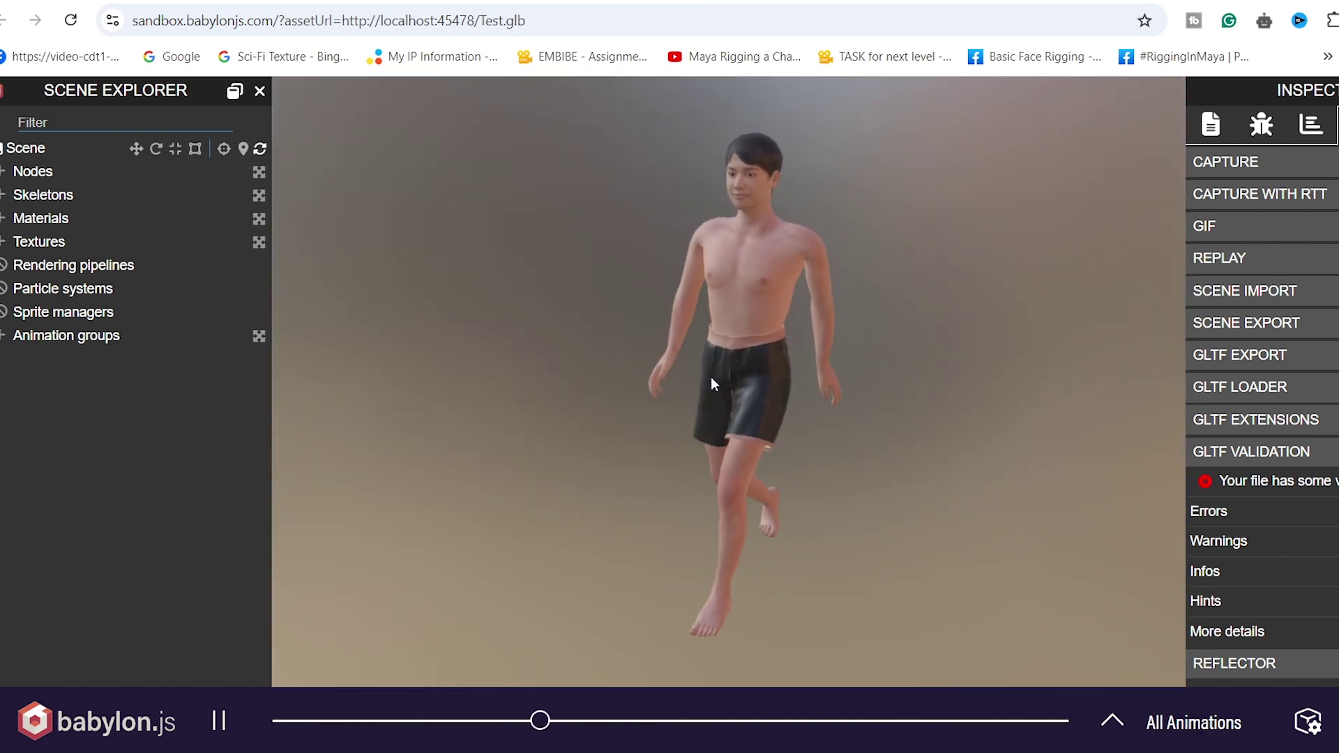